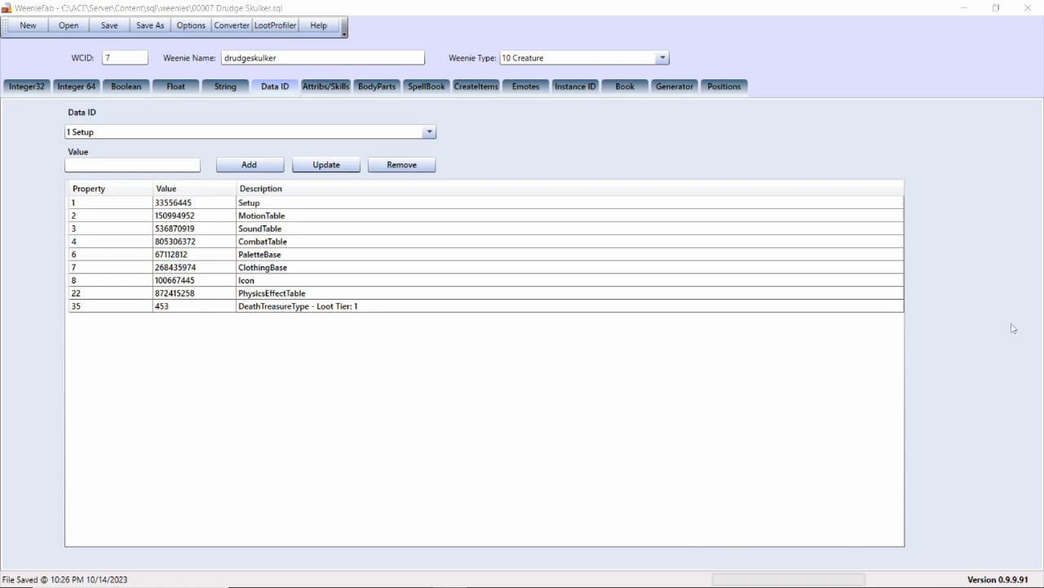
Review the DeathTreasureType entry, then examine the Create Items drop percentages for the Drudge Charm and its paired create-nothing row
{"action": "left_click", "coordinate": [266, 307]}
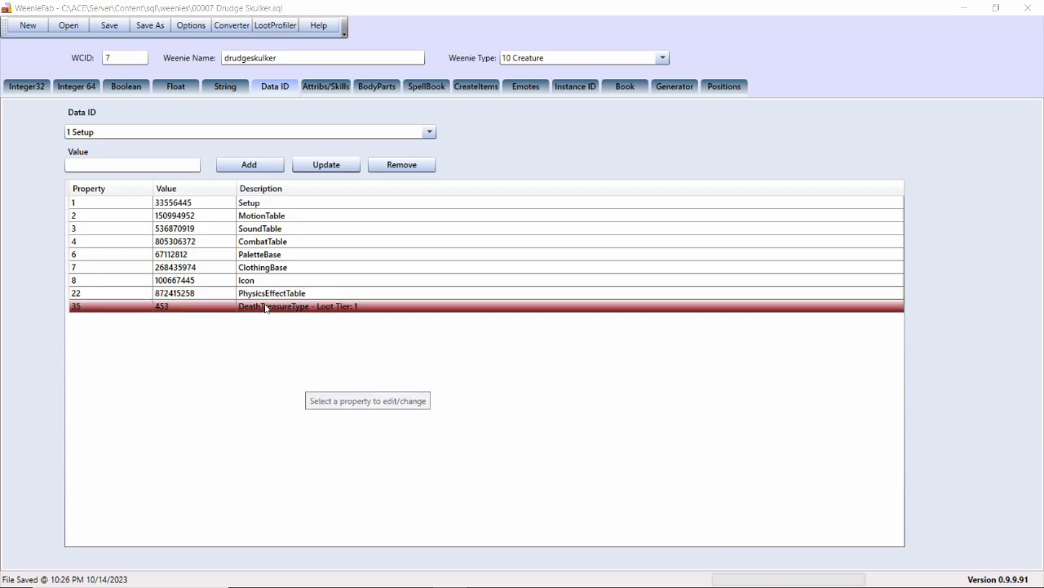
{"action": "left_click", "coordinate": [269, 307]}
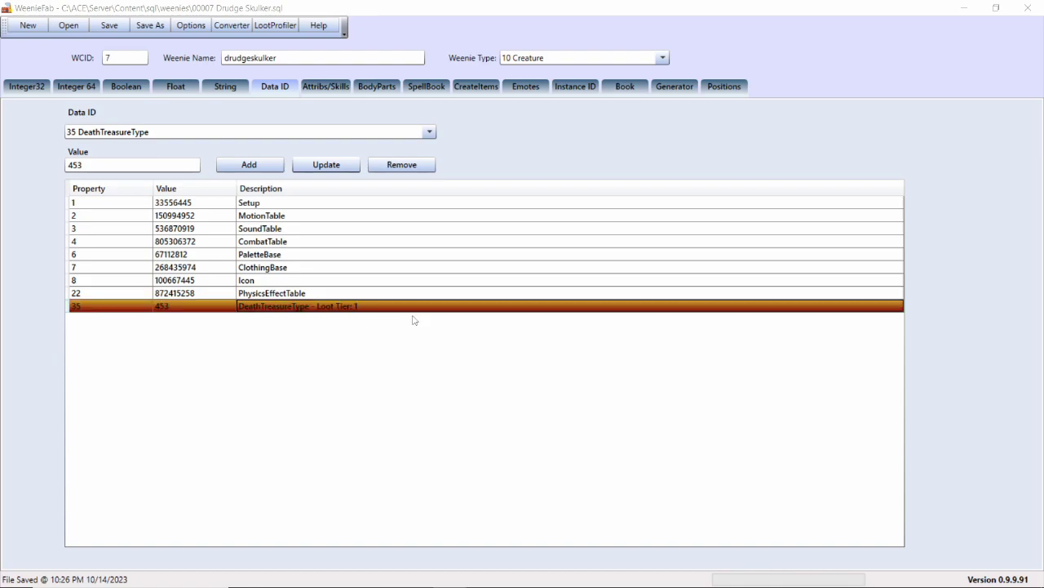
{"action": "left_click", "coordinate": [476, 86]}
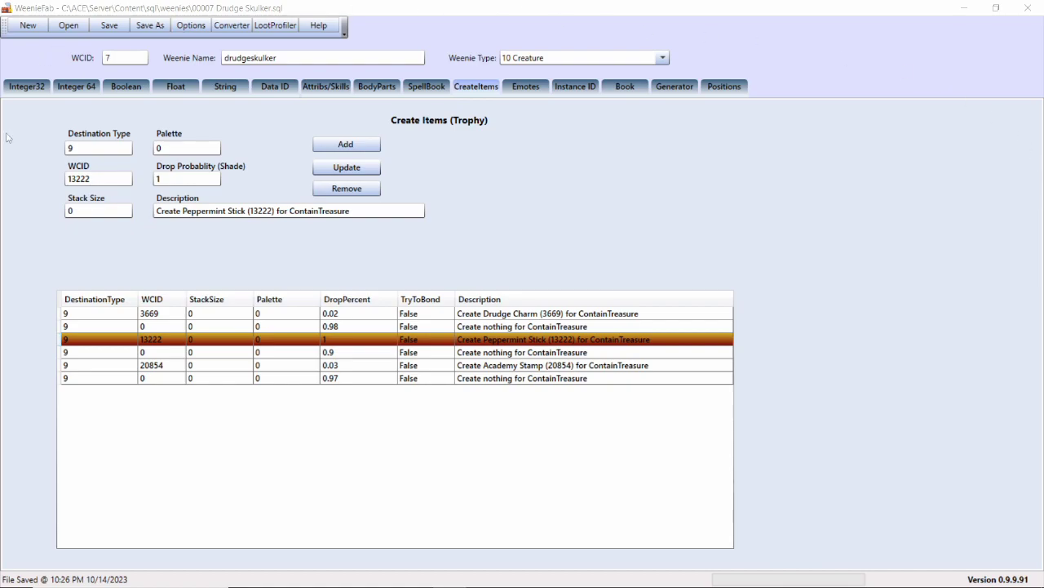
{"action": "left_click", "coordinate": [71, 147]}
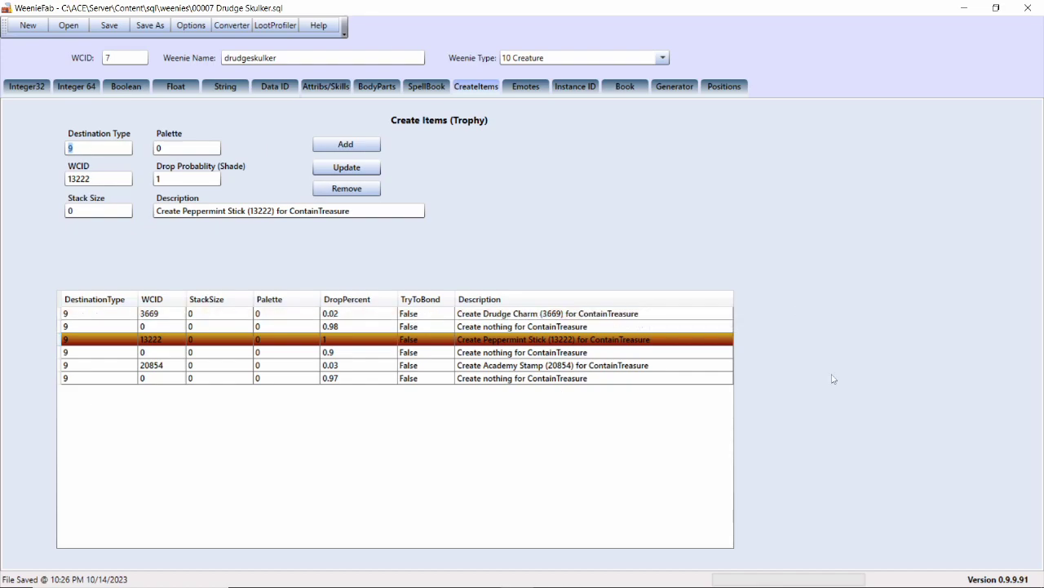
{"action": "key", "text": "alt+Tab"}
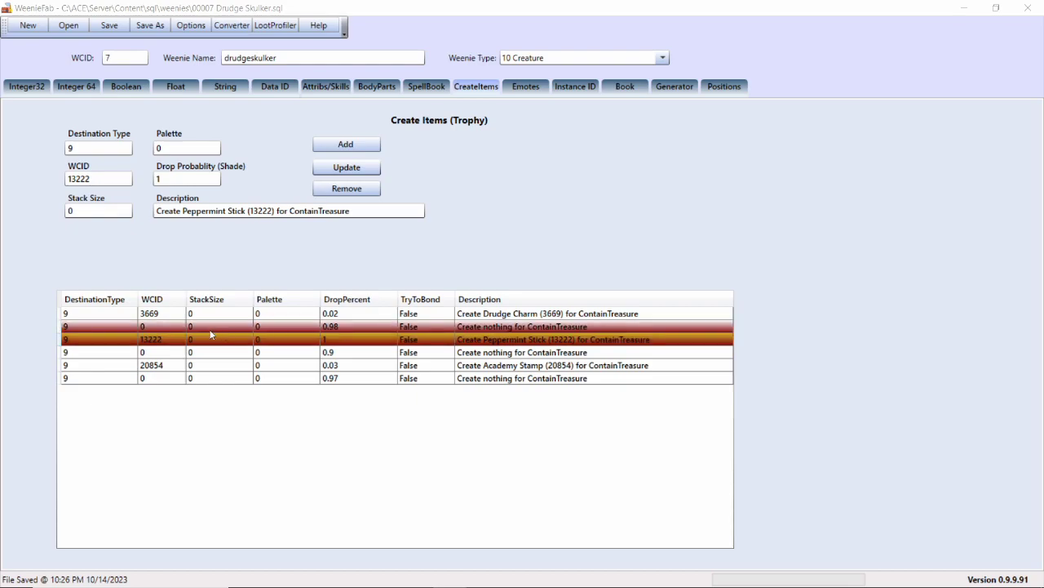
{"action": "left_click", "coordinate": [152, 327]}
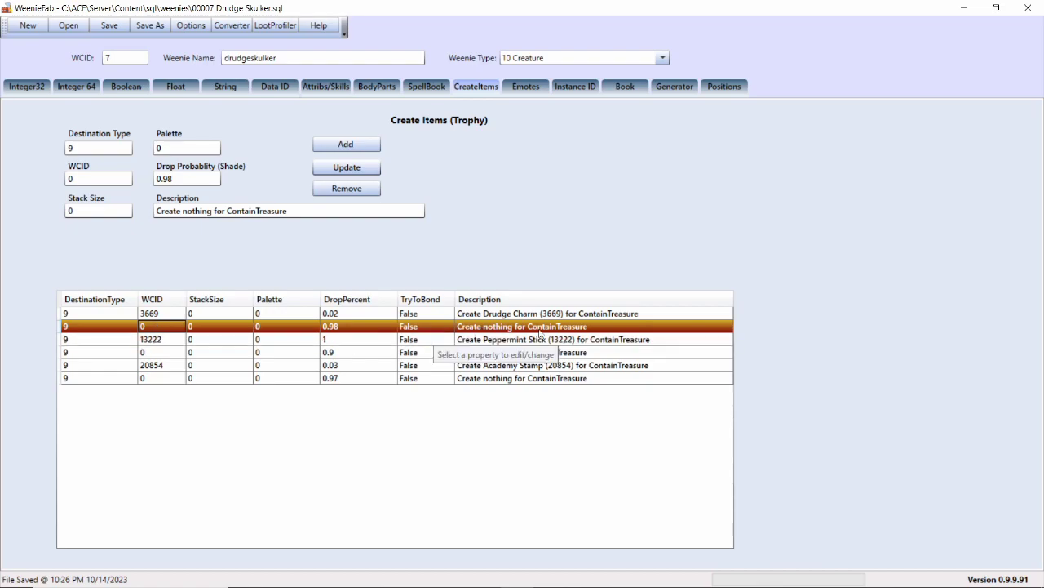
{"action": "left_click", "coordinate": [346, 316]}
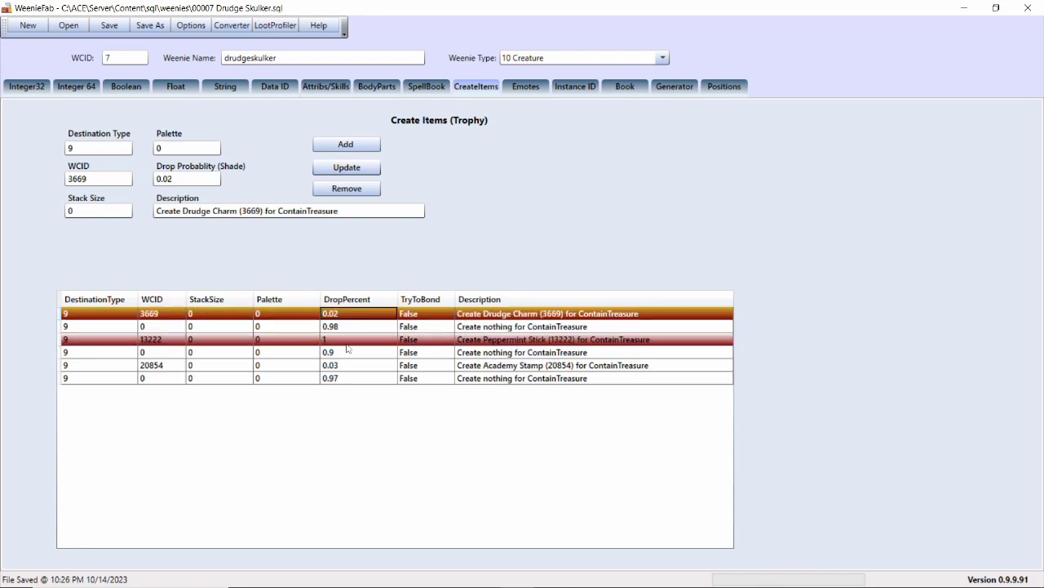
{"action": "left_click", "coordinate": [342, 330]}
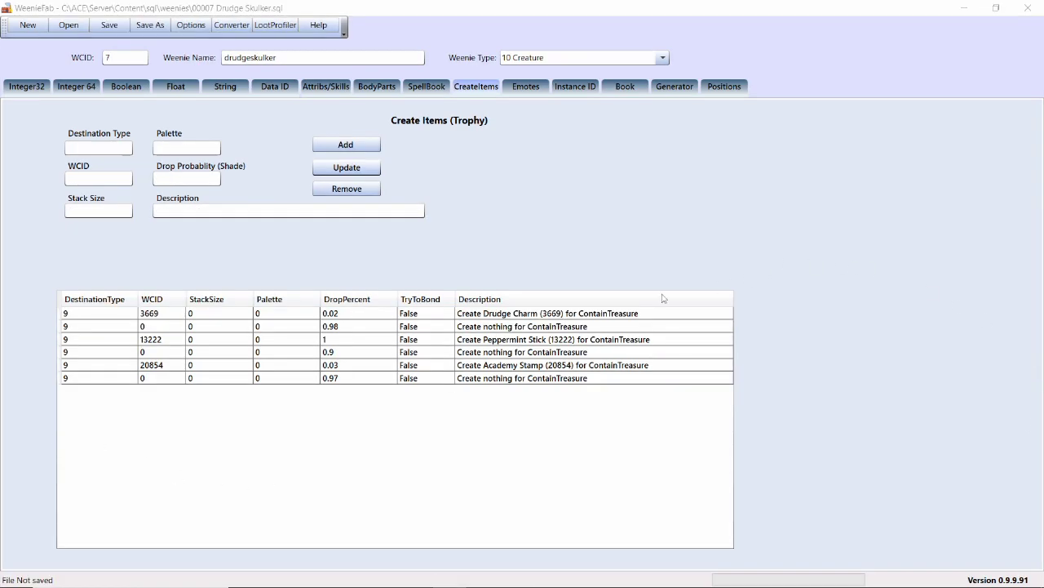
{"action": "left_click", "coordinate": [659, 355]}
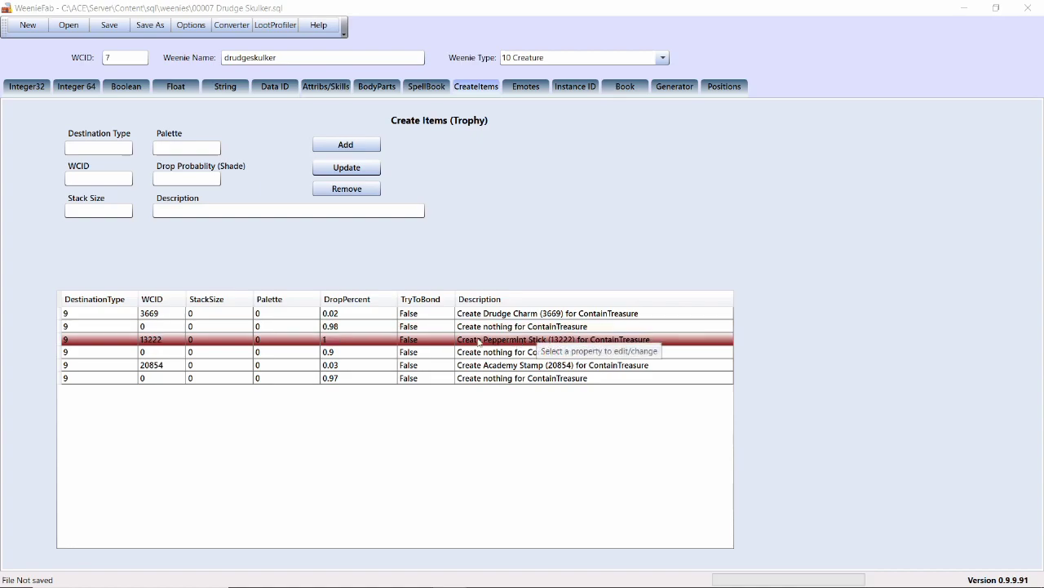
Set the Peppermint Stick (13222) trophy entry's drop probability to .1 and update its row
{"action": "left_click", "coordinate": [366, 344]}
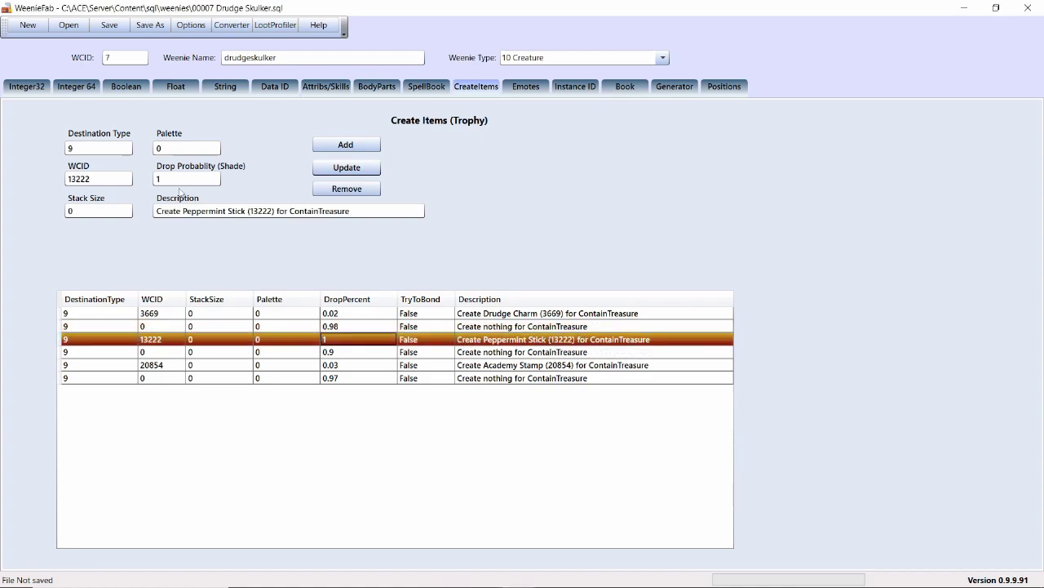
{"action": "left_click_drag", "start_coordinate": [174, 180], "coordinate": [128, 180]}
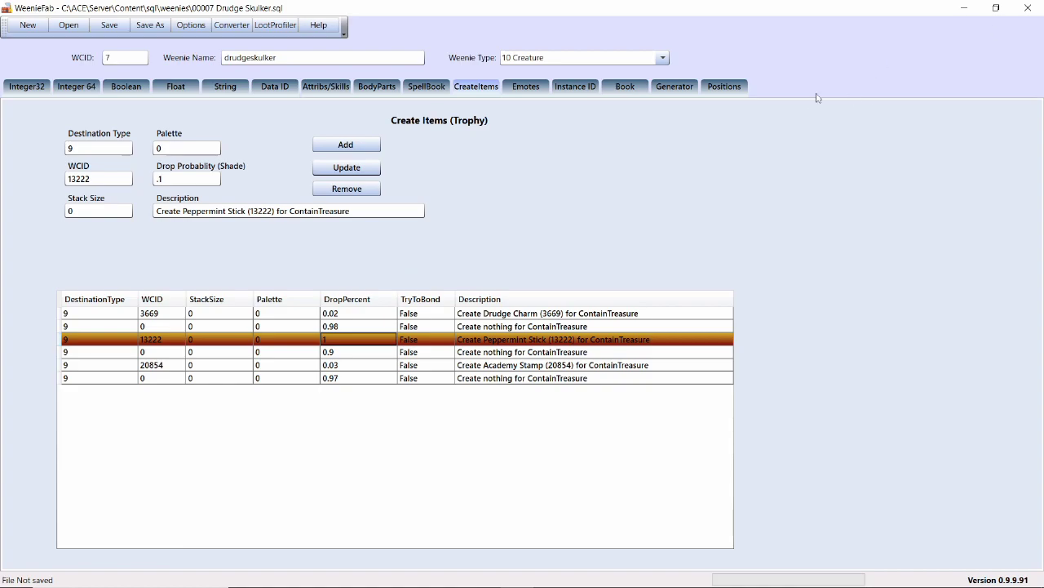
{"action": "left_click", "coordinate": [339, 167]}
Compare the Peppermint Stick and Academy Stamp entries and the create-nothing row between them in the trophy list
{"action": "left_click", "coordinate": [363, 352]}
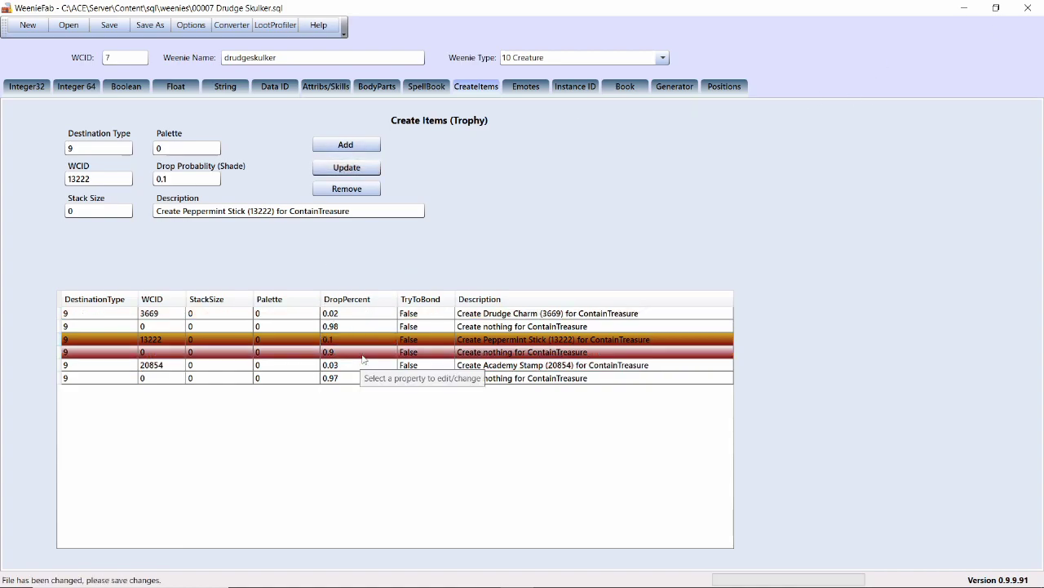
{"action": "left_click", "coordinate": [426, 339]}
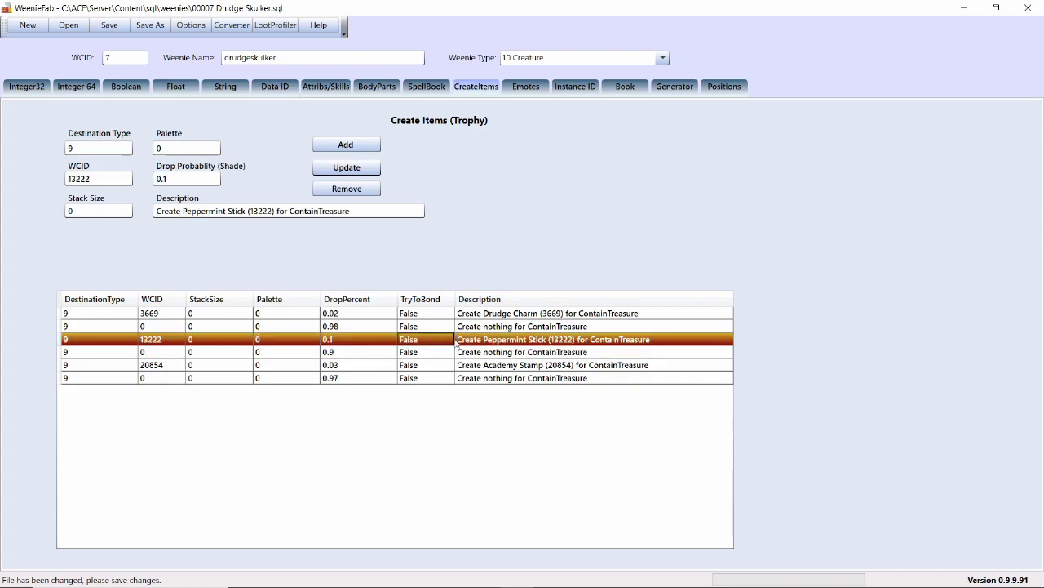
{"action": "left_click", "coordinate": [470, 366]}
{"action": "left_click", "coordinate": [468, 340]}
{"action": "left_click", "coordinate": [468, 366]}
{"action": "left_click", "coordinate": [477, 343]}
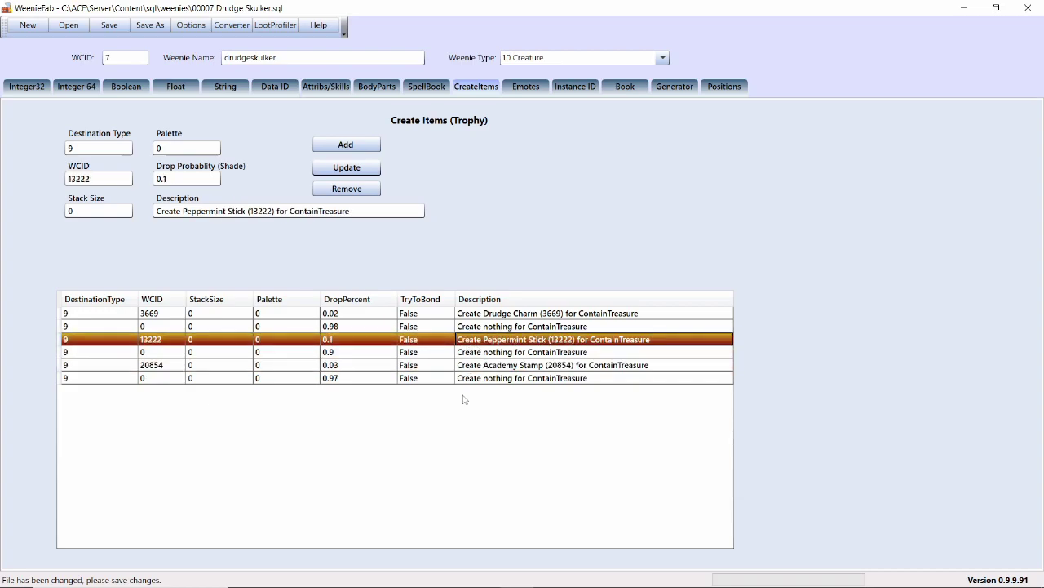
{"action": "left_click", "coordinate": [516, 351]}
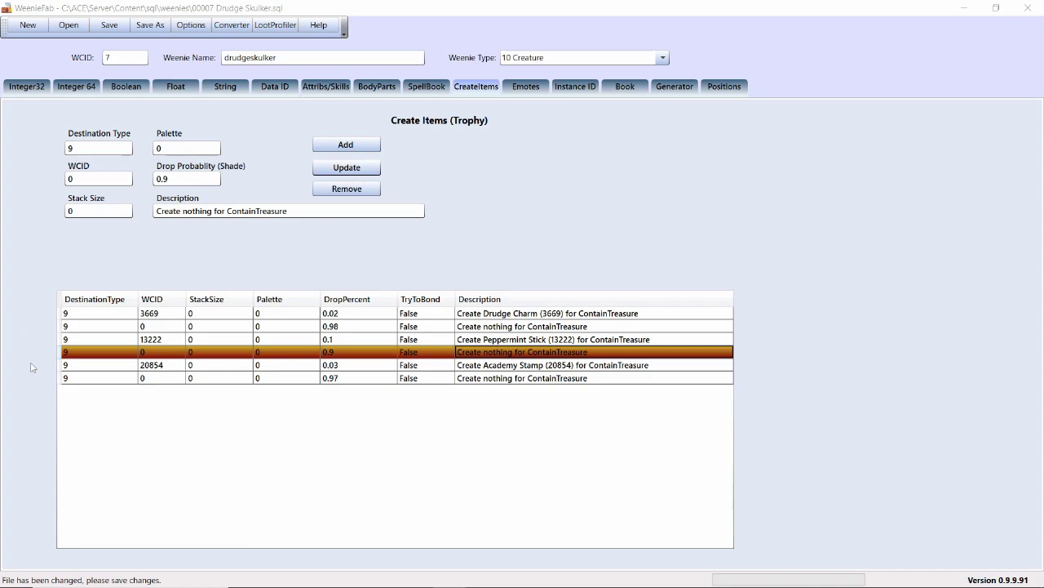
{"action": "left_click", "coordinate": [175, 369]}
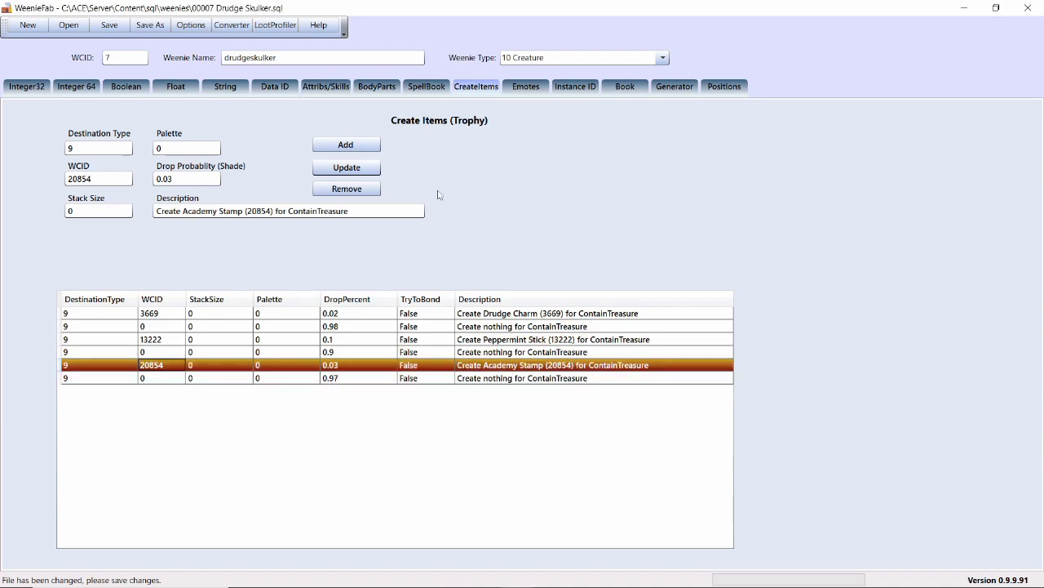
Add the boolean property 29 NoCorpse with the value True to the creature
{"action": "left_click", "coordinate": [121, 89]}
{"action": "left_click", "coordinate": [153, 135]}
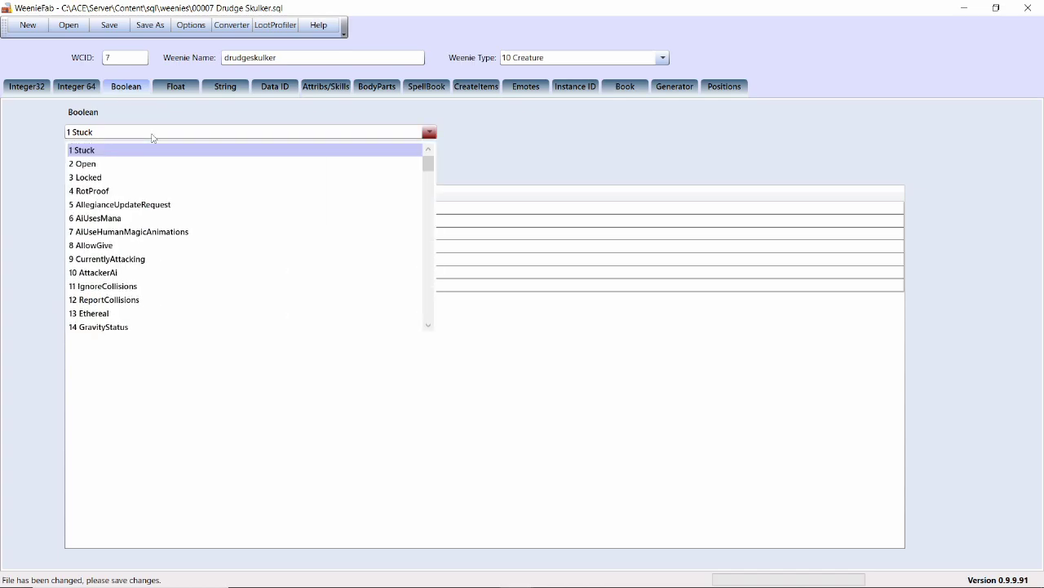
{"action": "scroll", "coordinate": [152, 137], "scroll_direction": "down", "scroll_amount": 5}
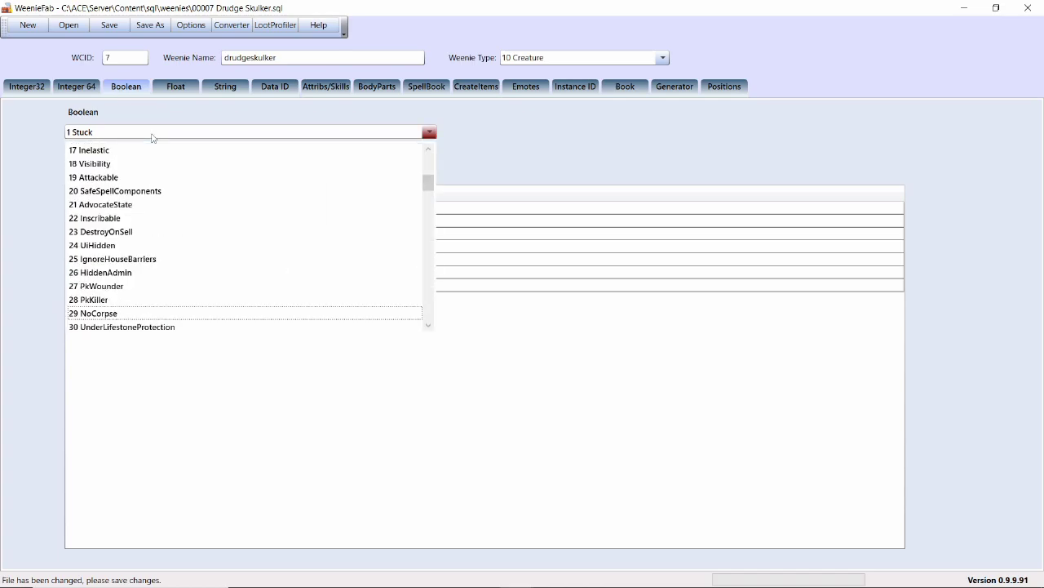
{"action": "scroll", "coordinate": [115, 314], "scroll_direction": "down", "scroll_amount": 2}
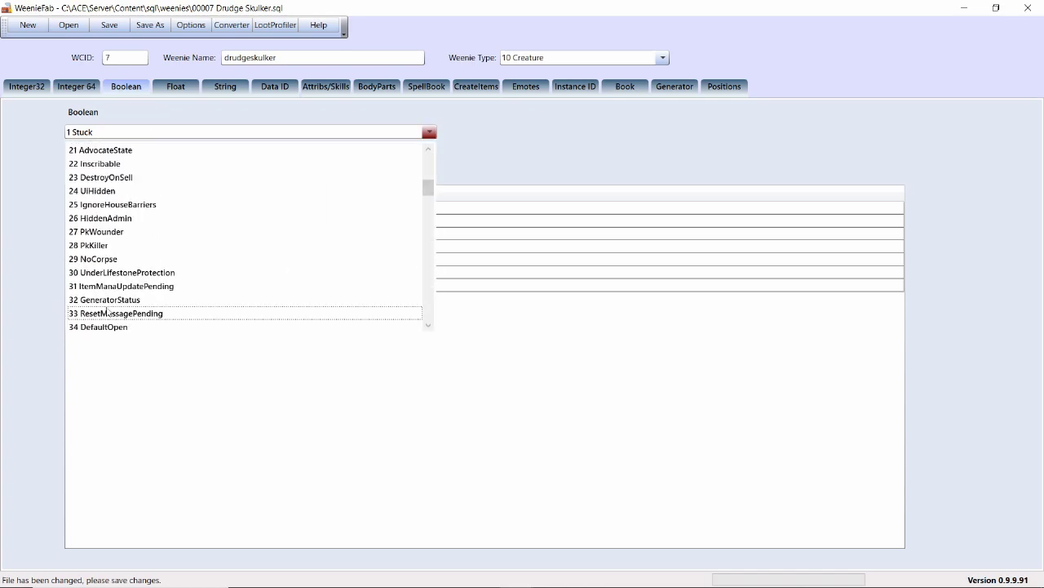
{"action": "left_click", "coordinate": [93, 259]}
{"action": "left_click", "coordinate": [72, 166]}
{"action": "left_click", "coordinate": [248, 165]}
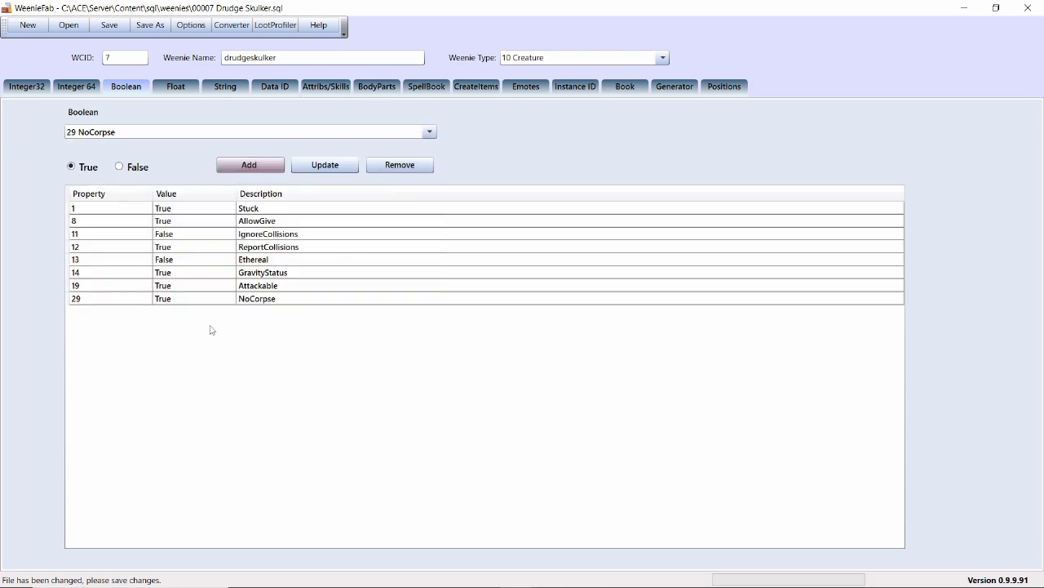
Change the Drudge Charm trophy entry to WCID 4108 with a drop probability of 1
{"action": "left_click", "coordinate": [485, 89]}
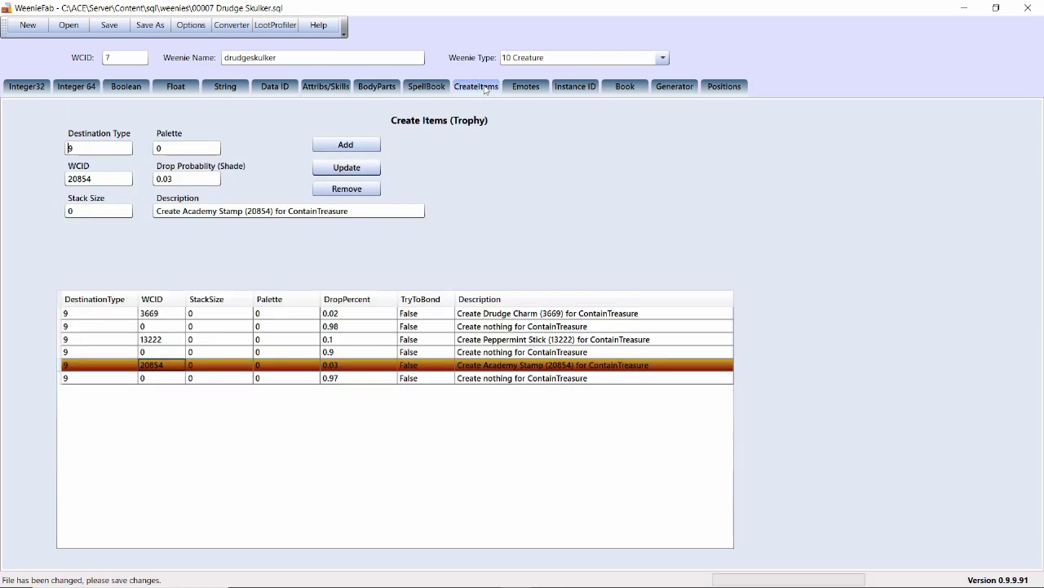
{"action": "left_click", "coordinate": [359, 314]}
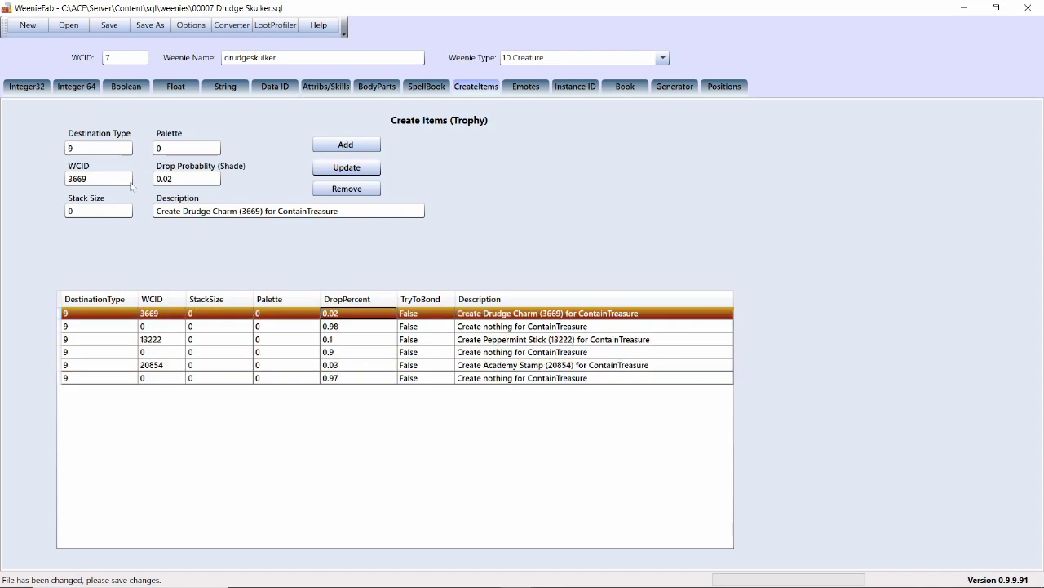
{"action": "double_click", "coordinate": [112, 180]}
{"action": "type", "text": "4108"}
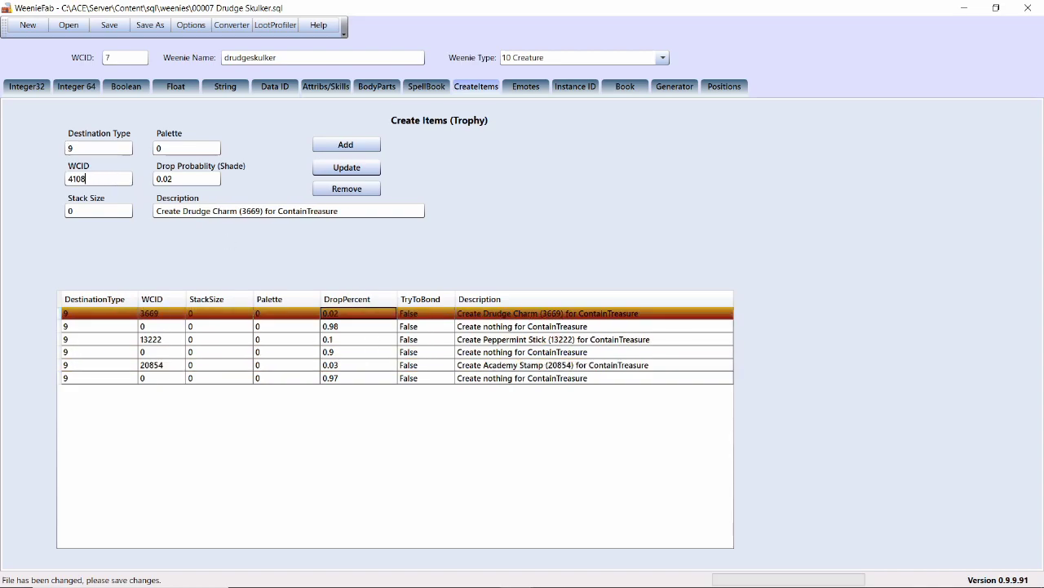
{"action": "key", "text": "Tab"}
{"action": "type", "text": "1"}
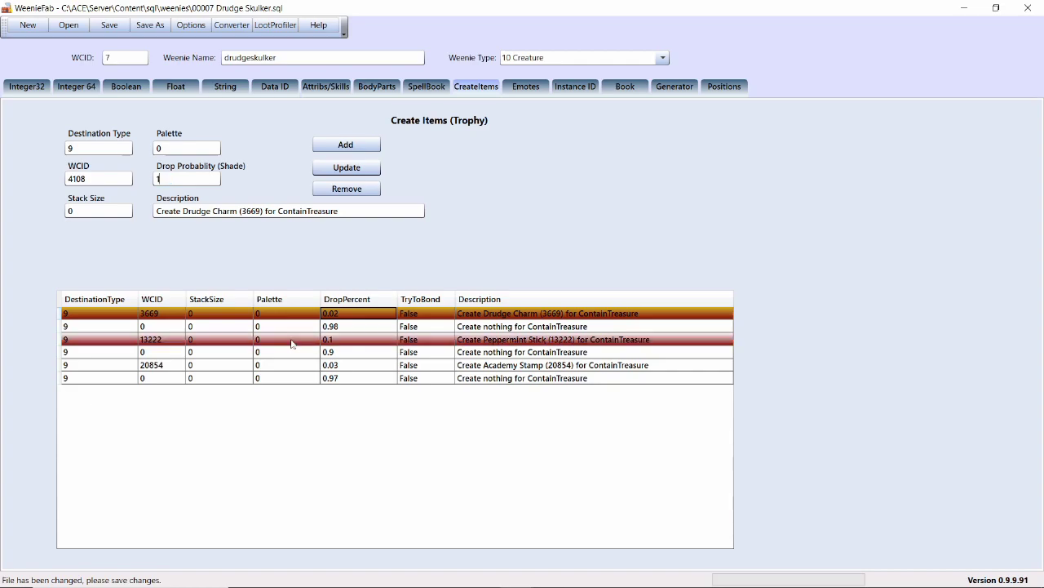
{"action": "left_click", "coordinate": [347, 167]}
{"action": "left_click", "coordinate": [347, 327]}
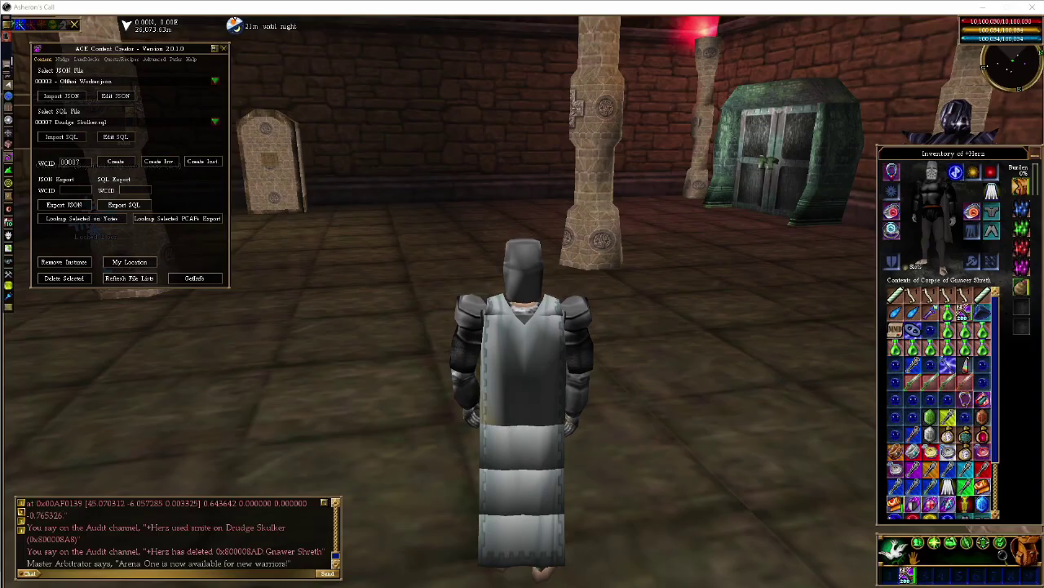
{"action": "left_click", "coordinate": [116, 162]}
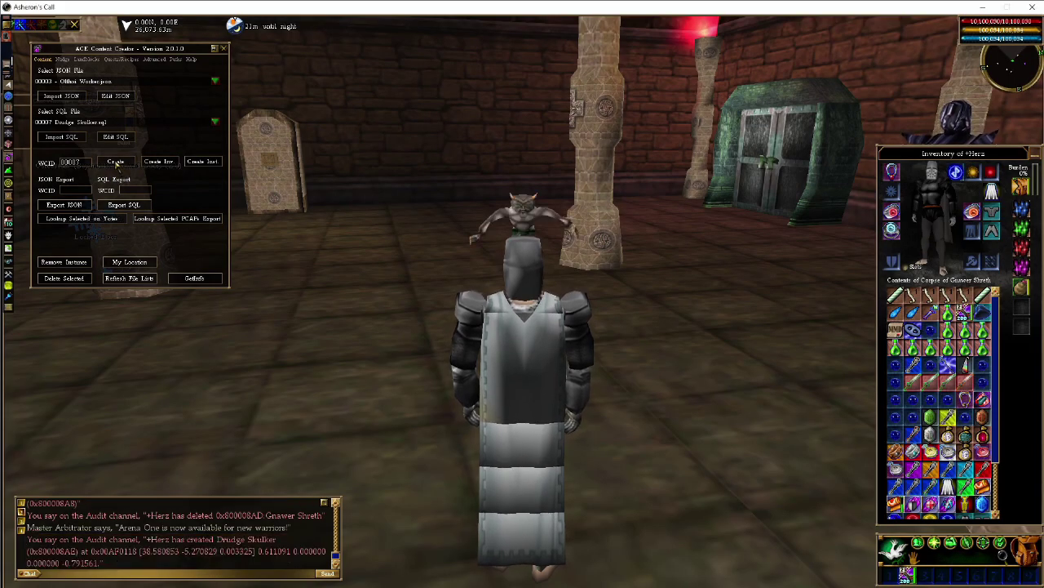
{"action": "left_click", "coordinate": [524, 222]}
{"action": "type", "text": "a@smite"}
{"action": "key", "text": "Return"}
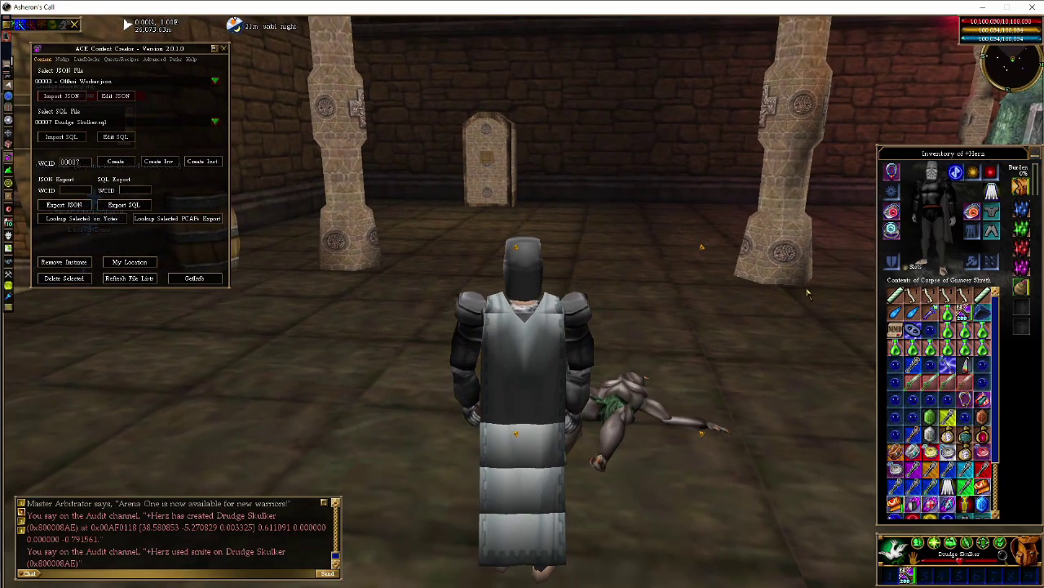
Look over the Gnawer Shreth and the ground around the character where the Drudge Skulker died
{"action": "key", "text": "d"}
{"action": "left_click", "coordinate": [703, 359]}
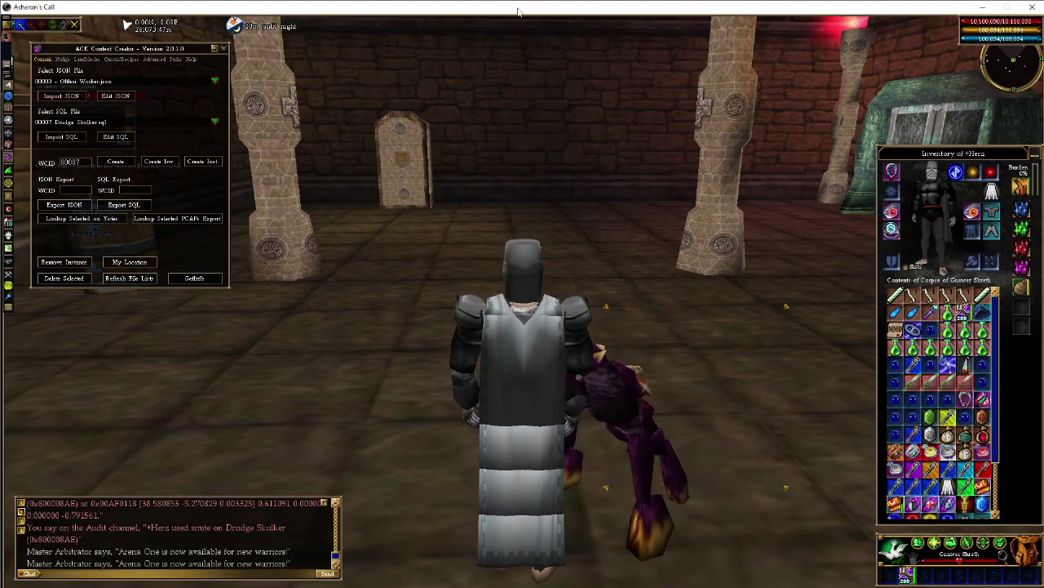
{"action": "key", "text": "d"}
{"action": "key", "text": "a"}
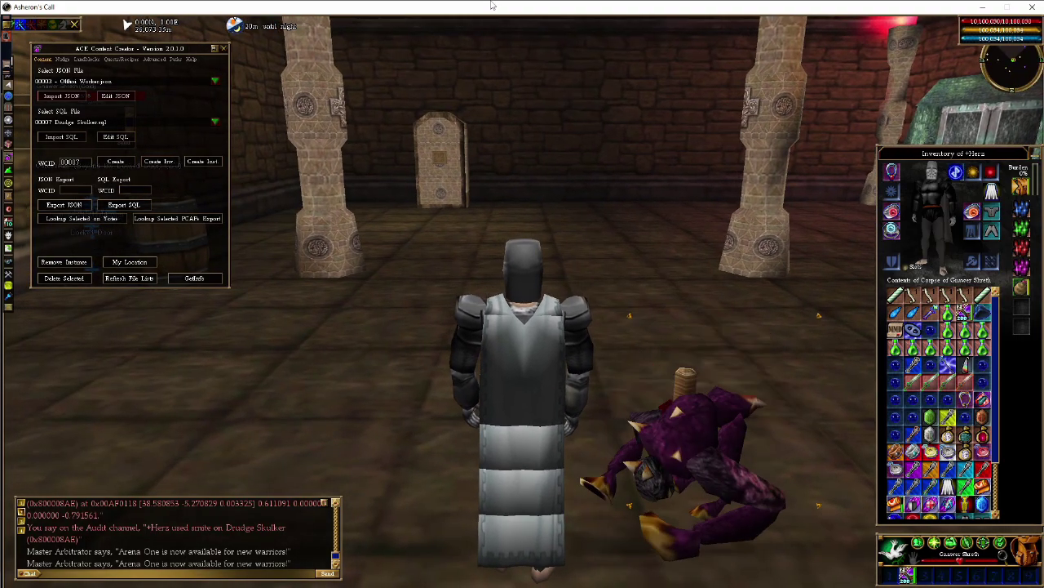
{"action": "key", "text": "a"}
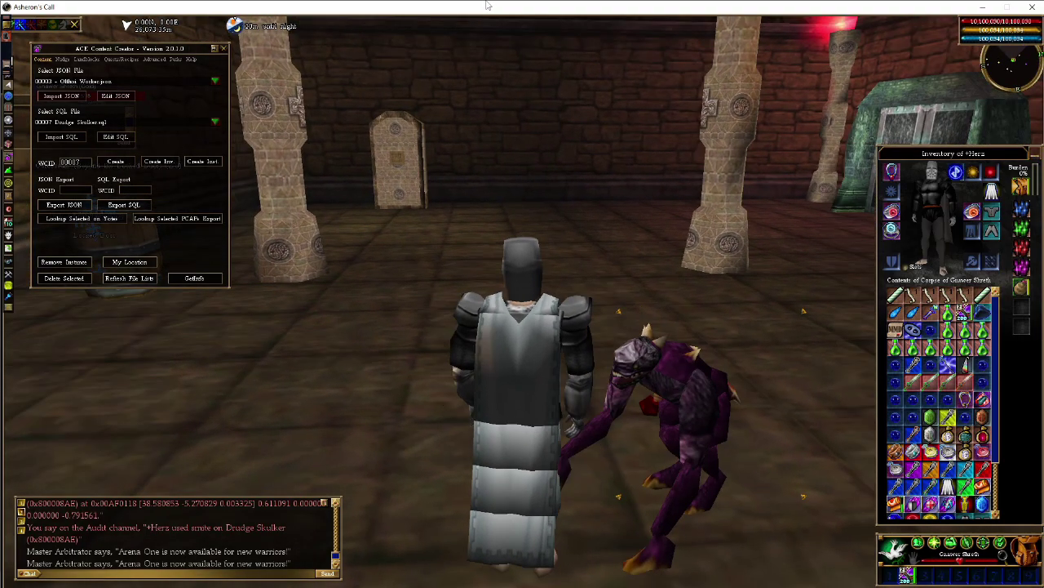
{"action": "key", "text": "d"}
{"action": "key", "text": "a"}
{"action": "key", "text": "c"}
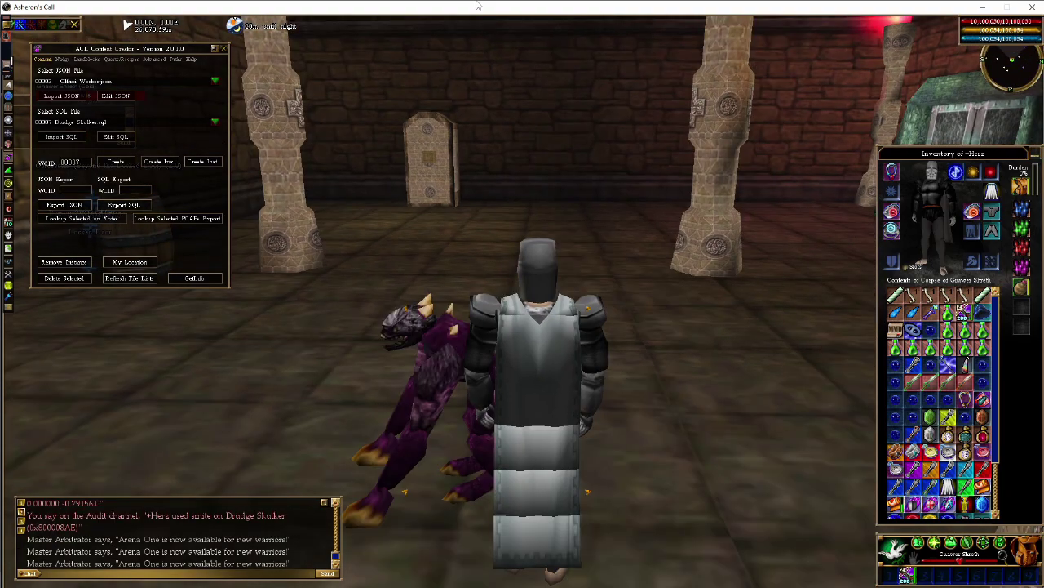
{"action": "key", "text": "z"}
{"action": "key", "text": "d"}
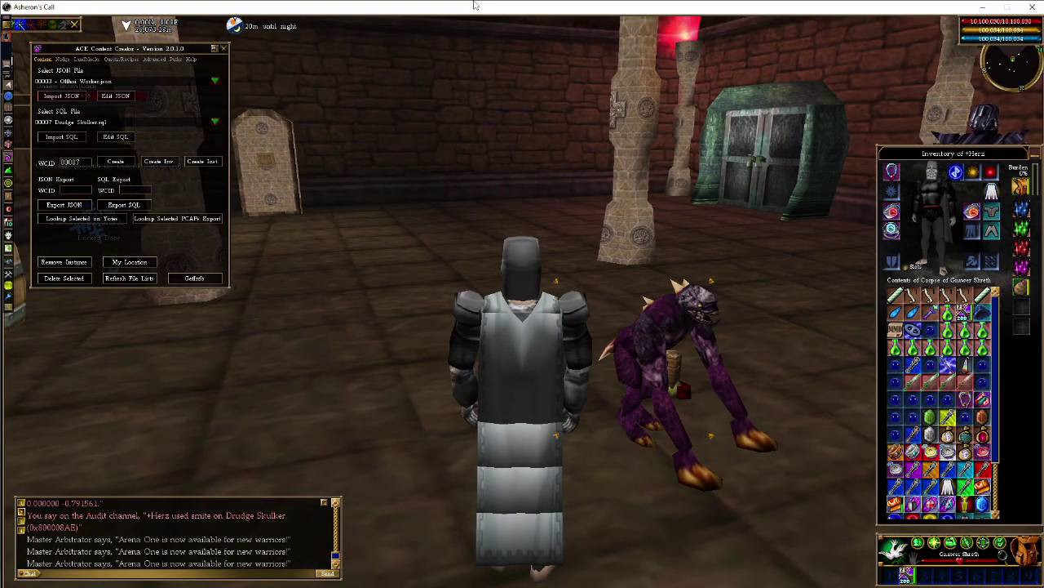
{"action": "key", "text": "a"}
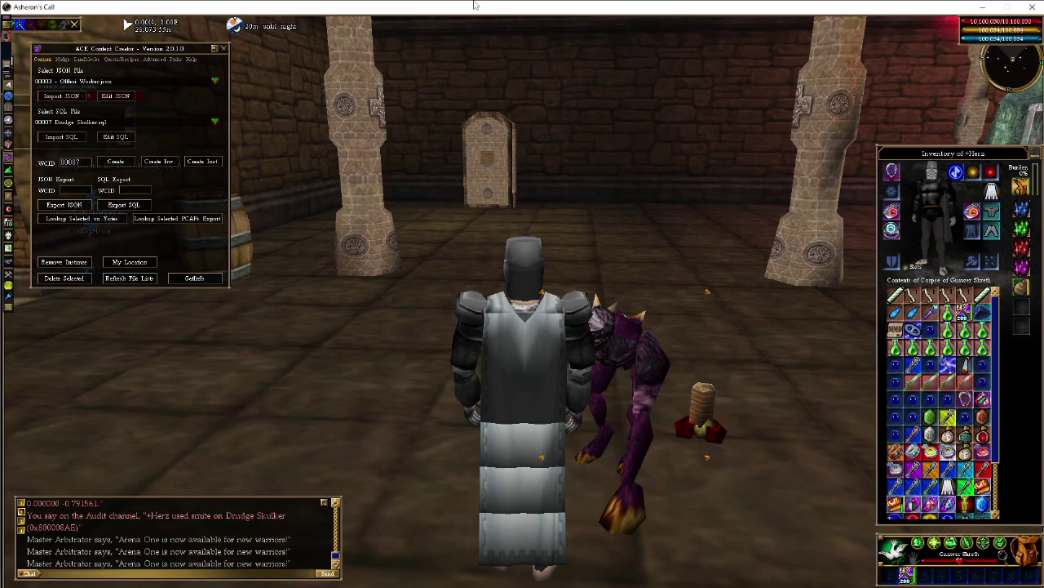
{"action": "key", "text": "d"}
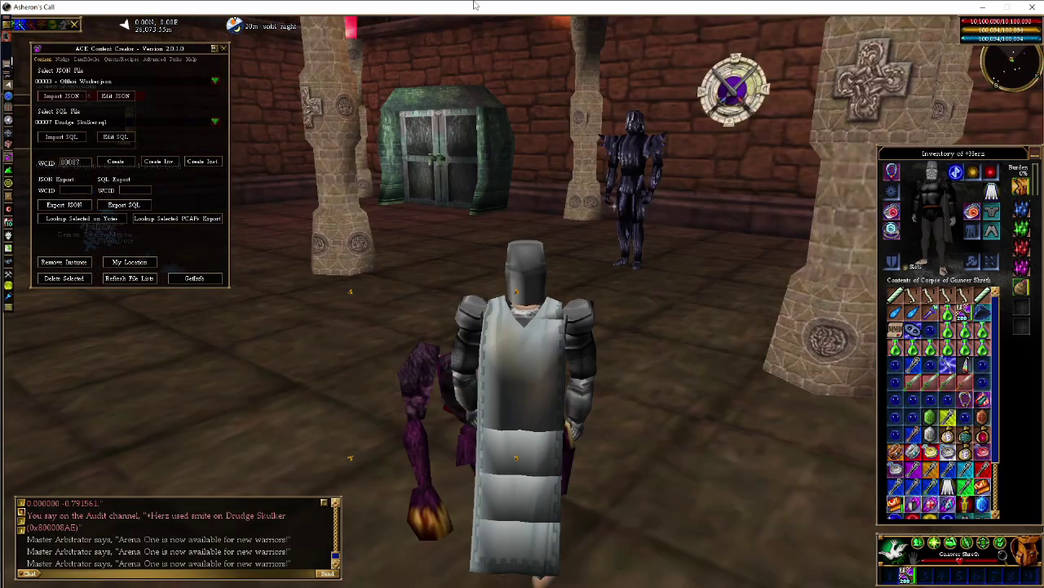
{"action": "key", "text": "a"}
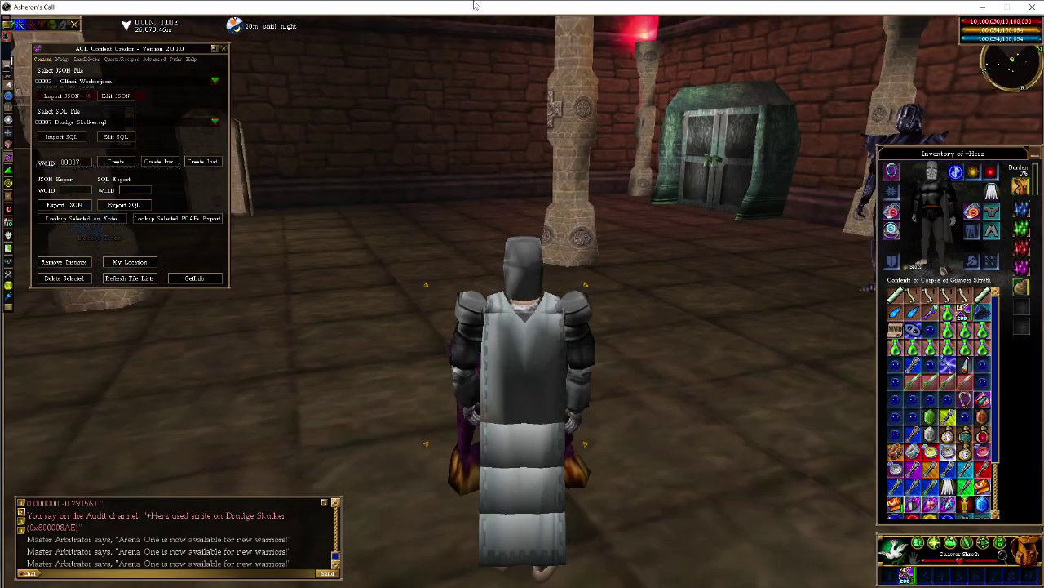
{"action": "key", "text": "c"}
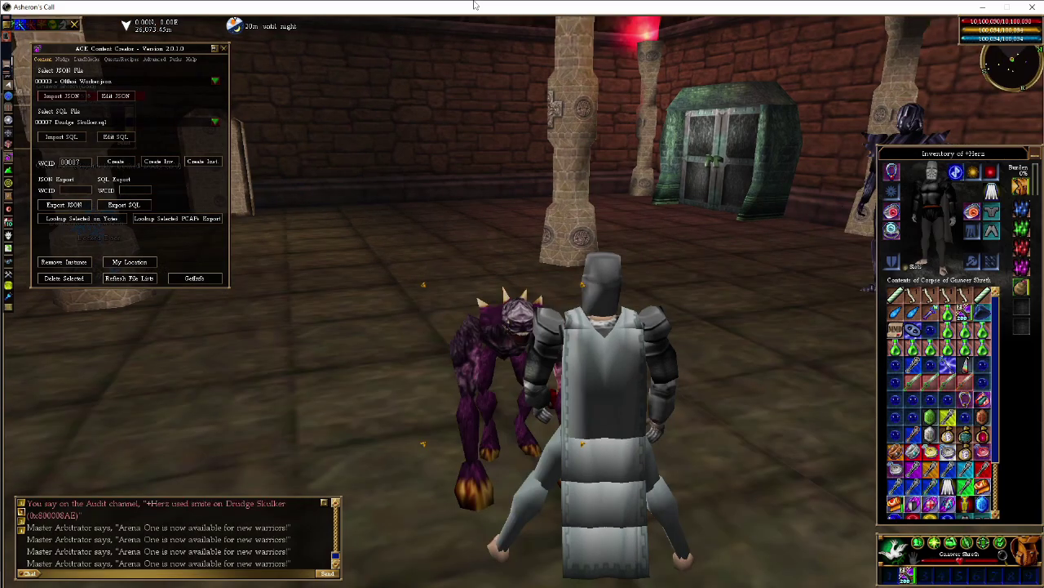
{"action": "key", "text": "z"}
{"action": "key", "text": "a"}
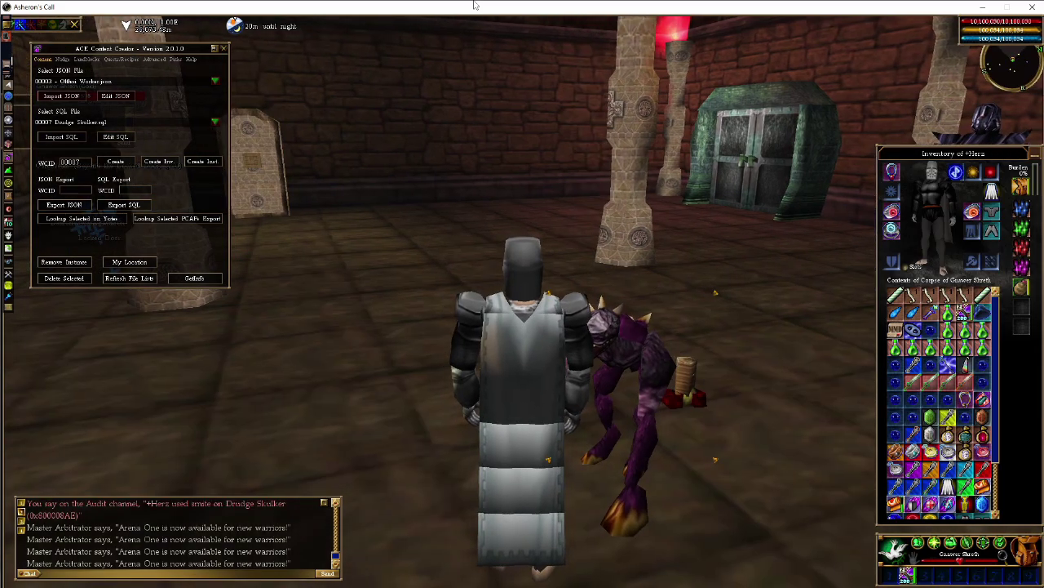
{"action": "key", "text": "a"}
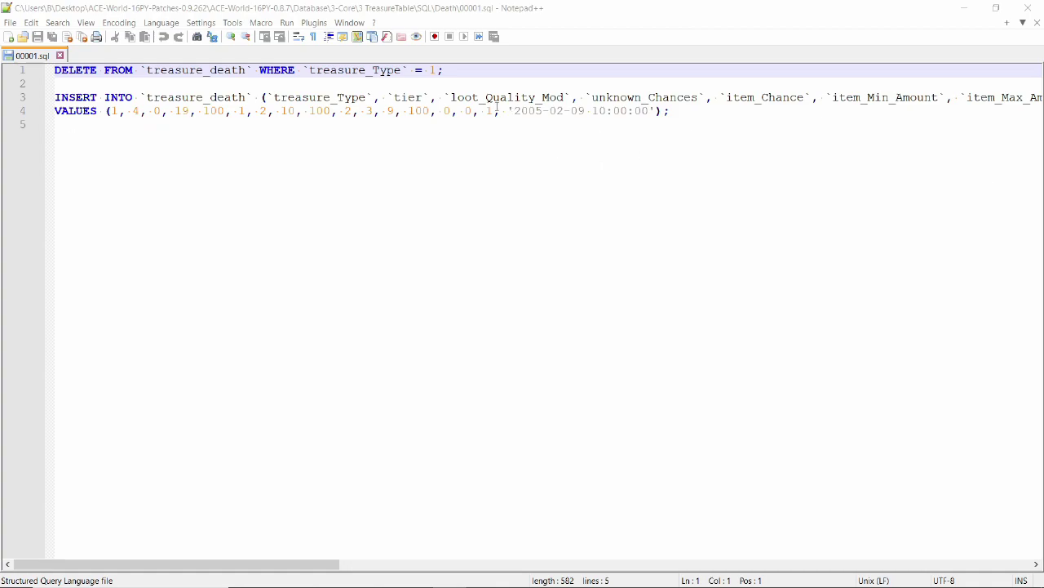
In Notepad++, examine the loot_Quality_Mod column and its matching value in the treasure_death insert of 00001.sql
{"action": "left_click_drag", "start_coordinate": [450, 97], "coordinate": [564, 94]}
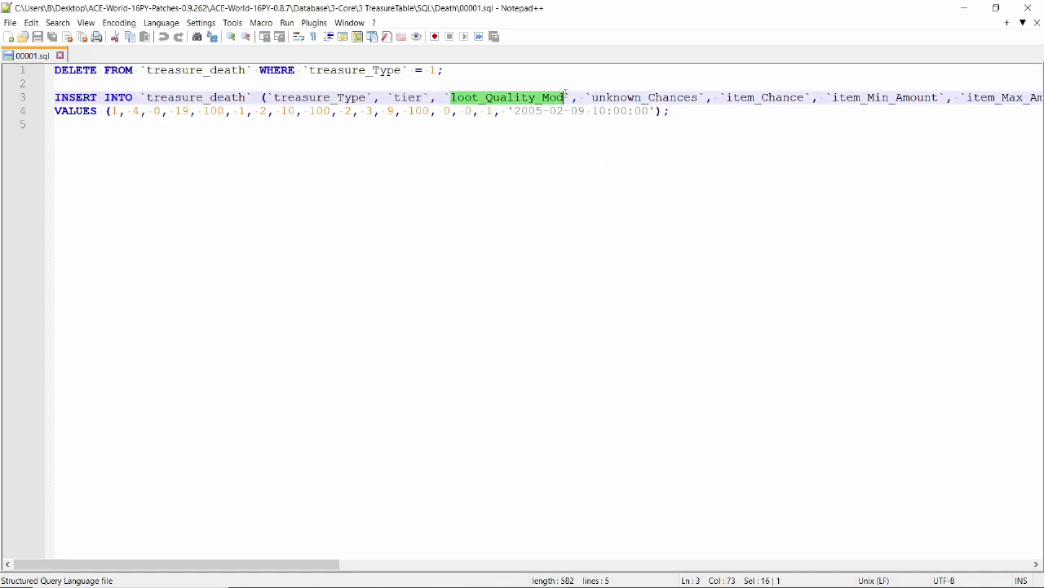
{"action": "double_click", "coordinate": [157, 110]}
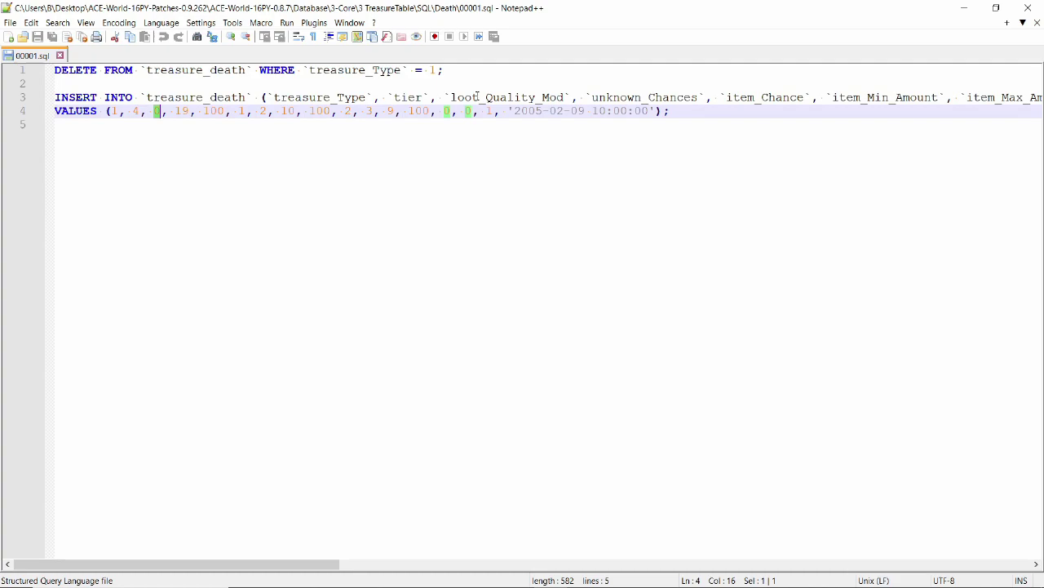
{"action": "left_click_drag", "start_coordinate": [451, 97], "coordinate": [565, 97]}
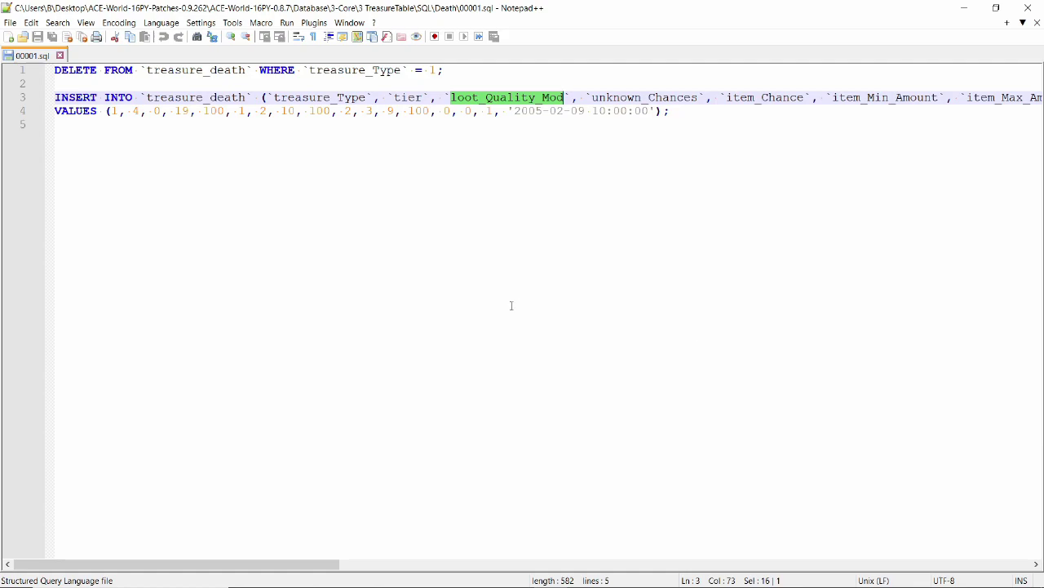
{"action": "left_click", "coordinate": [137, 114]}
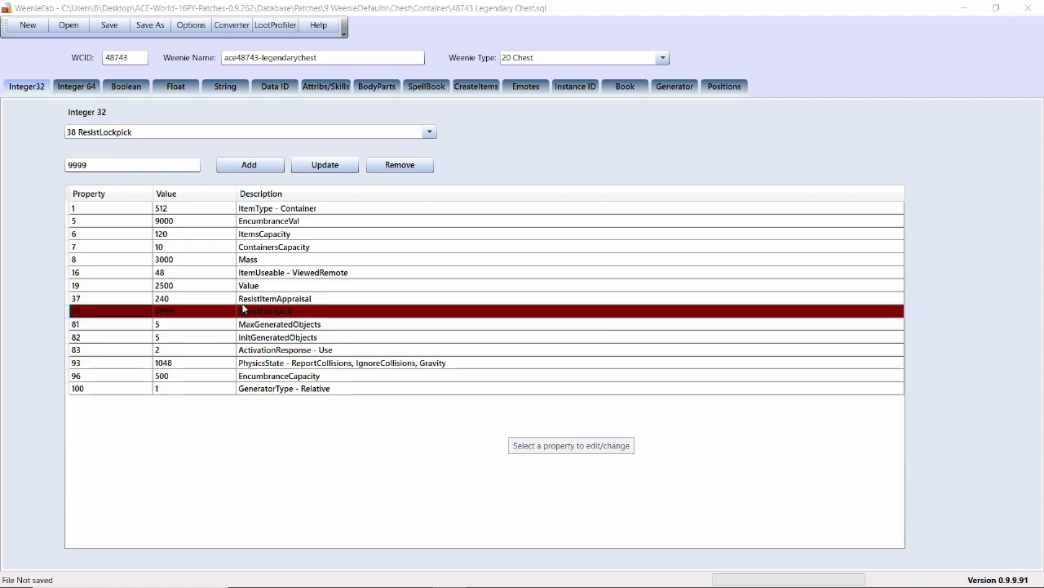
In WeenieFab, review the Legendary Chest's MaxGeneratedObjects, InitGeneratedObjects, GeneratorType and ActivationResponse integer properties and its DefaultLocked boolean property
{"action": "left_click", "coordinate": [339, 326]}
{"action": "left_click", "coordinate": [433, 337]}
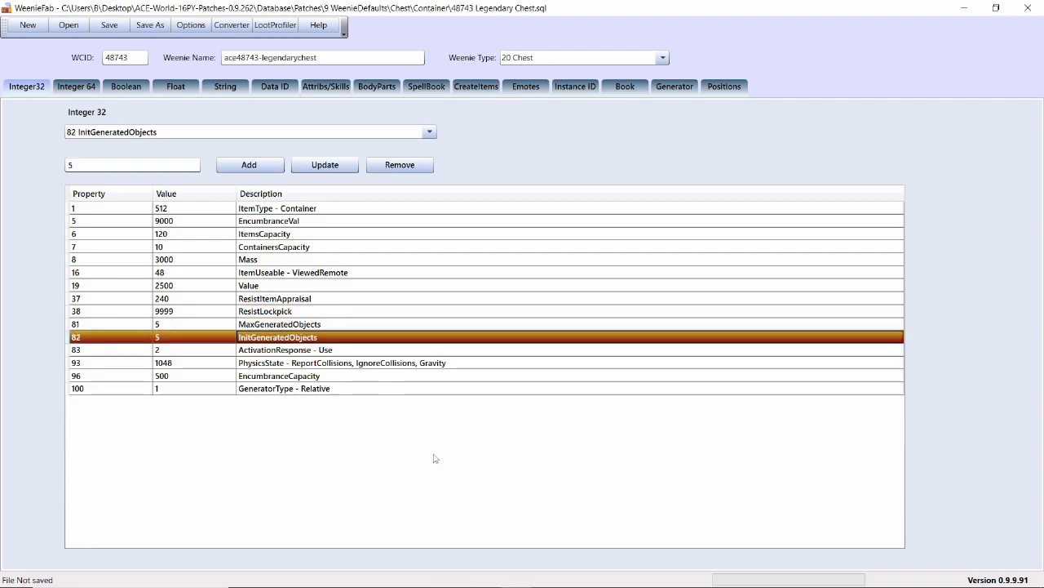
{"action": "left_click", "coordinate": [280, 390]}
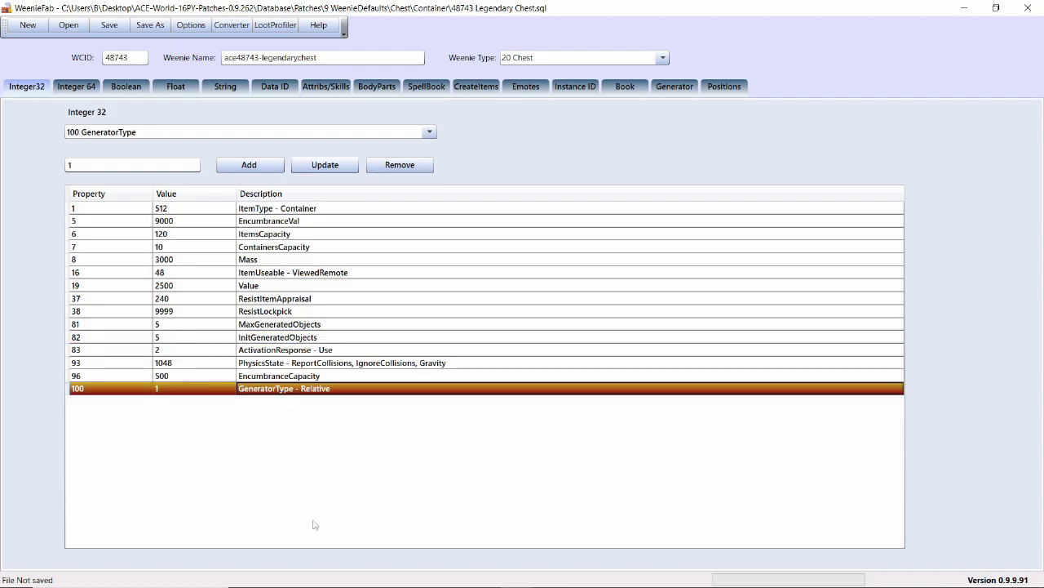
{"action": "left_click", "coordinate": [392, 353]}
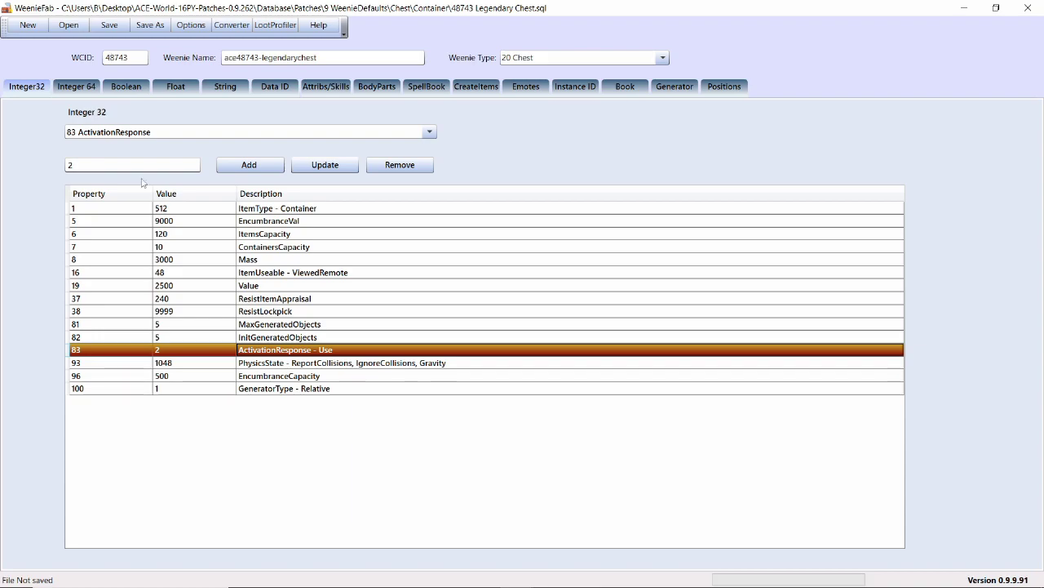
{"action": "left_click", "coordinate": [126, 86]}
{"action": "left_click", "coordinate": [265, 298]}
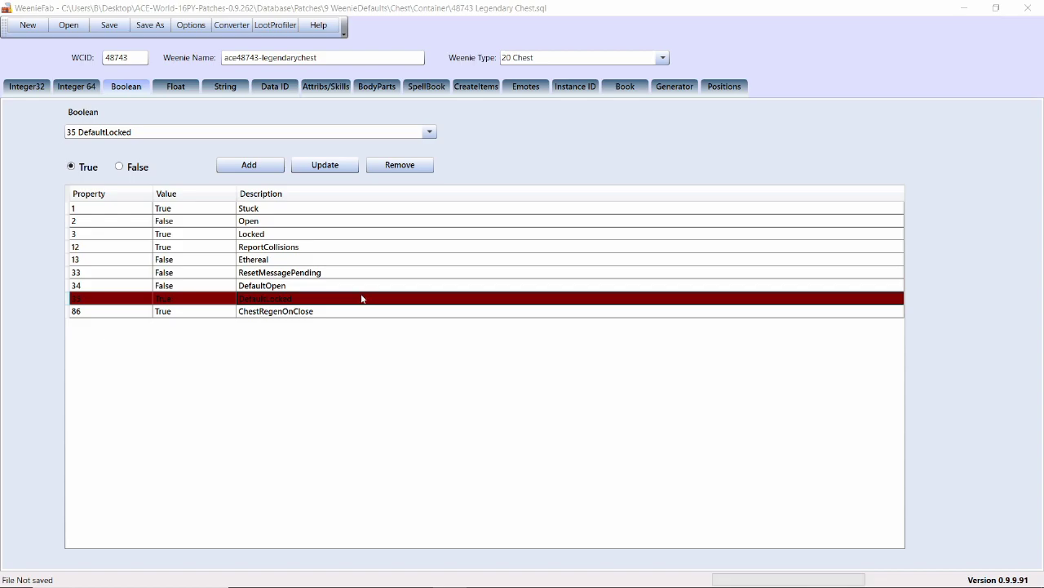
Add the string property 33 Quest with the value LegendaryChest to the Legendary Chest
{"action": "left_click", "coordinate": [242, 89]}
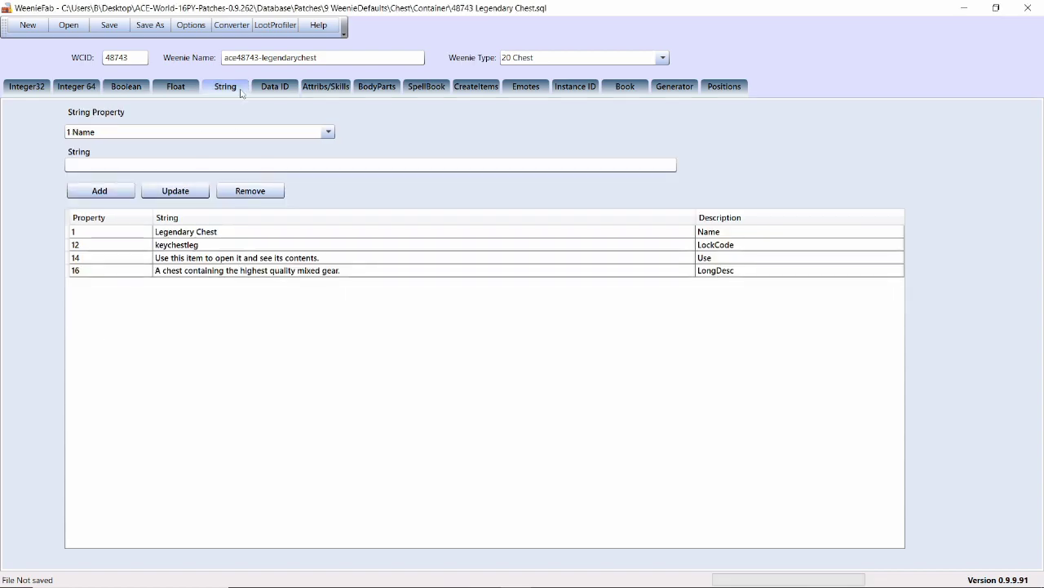
{"action": "left_click", "coordinate": [135, 132]}
{"action": "scroll", "coordinate": [131, 286], "scroll_direction": "down", "scroll_amount": 4}
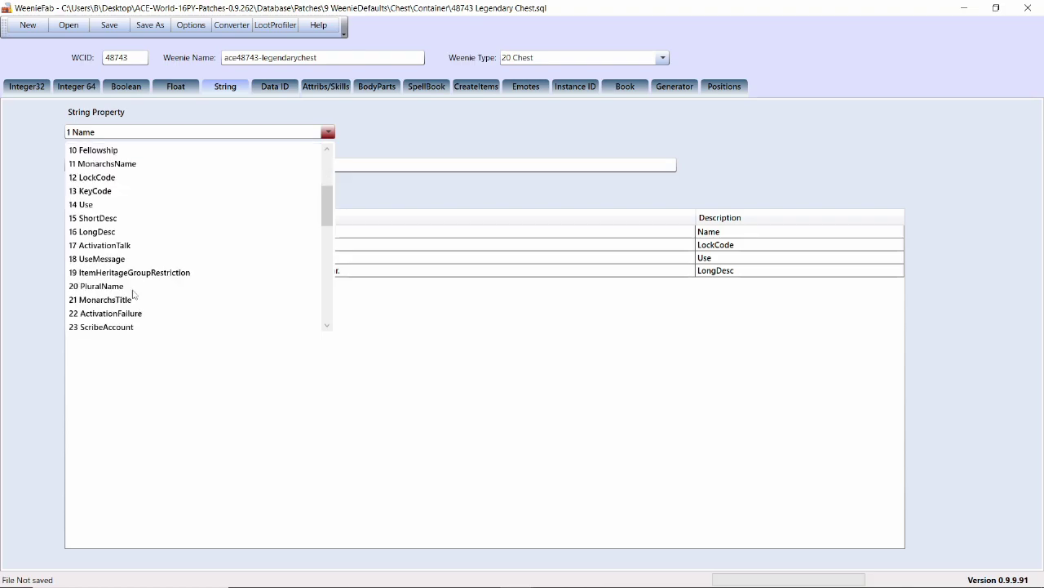
{"action": "scroll", "coordinate": [86, 220], "scroll_direction": "down", "scroll_amount": 4}
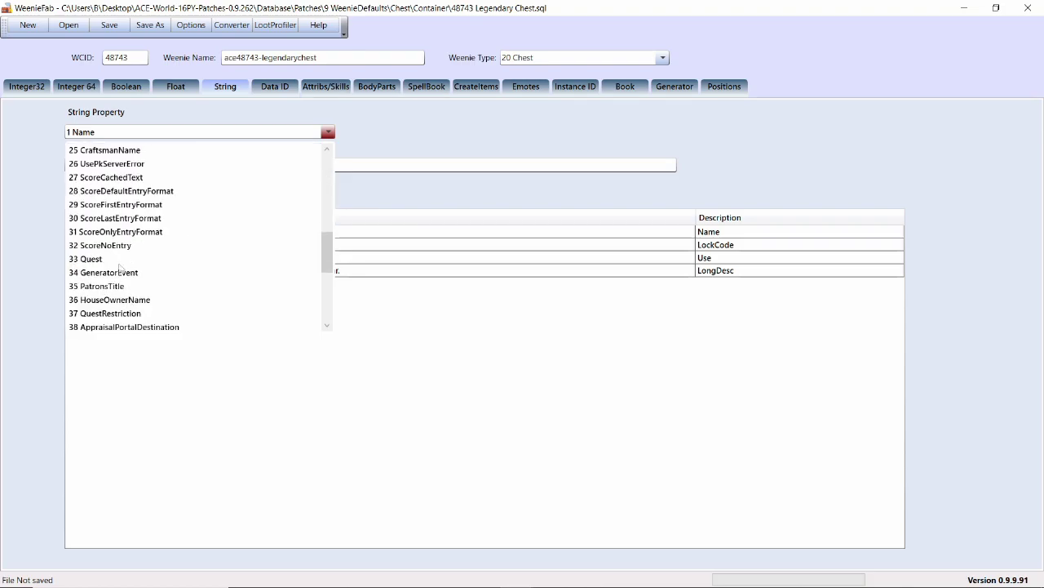
{"action": "left_click", "coordinate": [114, 260]}
{"action": "left_click", "coordinate": [133, 163]}
{"action": "type", "text": "LegendaryChest"}
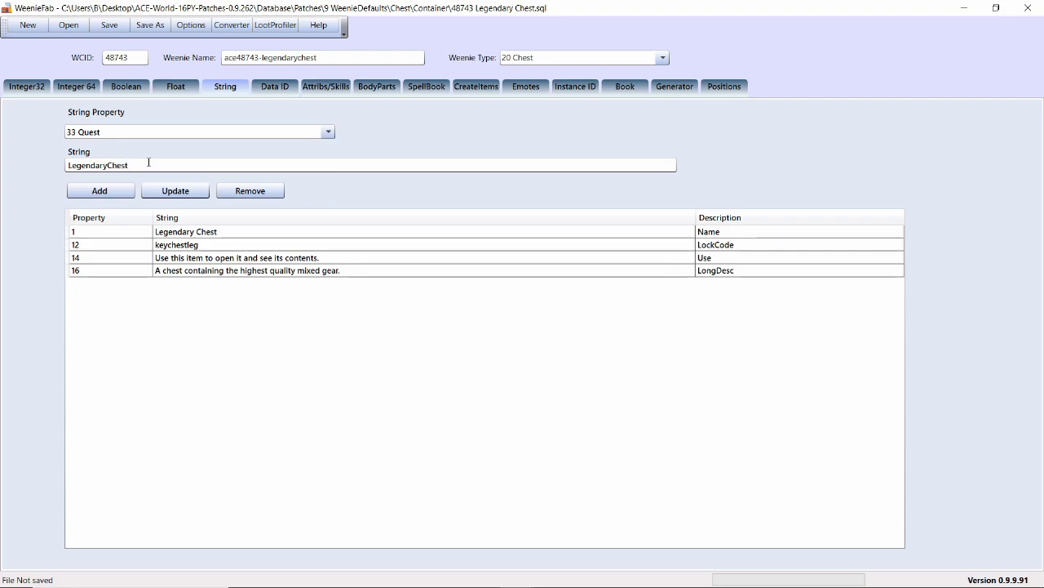
{"action": "left_click", "coordinate": [98, 191]}
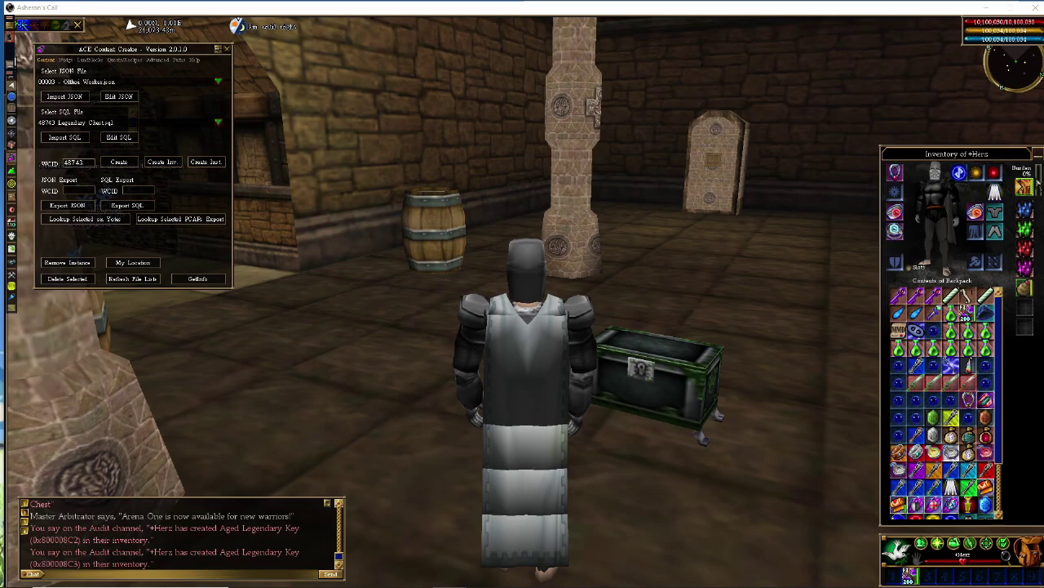
In Asheron's Call, unlock the Legendary Chest with an Aged Legendary Key and open it
{"action": "double_click", "coordinate": [932, 298]}
{"action": "key", "text": "a"}
{"action": "left_click", "coordinate": [711, 399]}
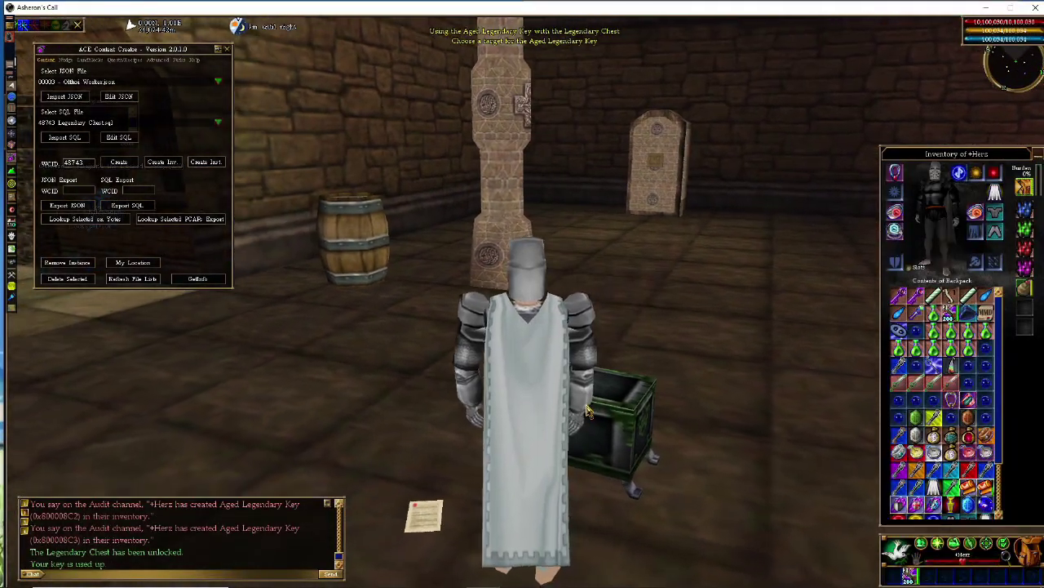
{"action": "double_click", "coordinate": [590, 410]}
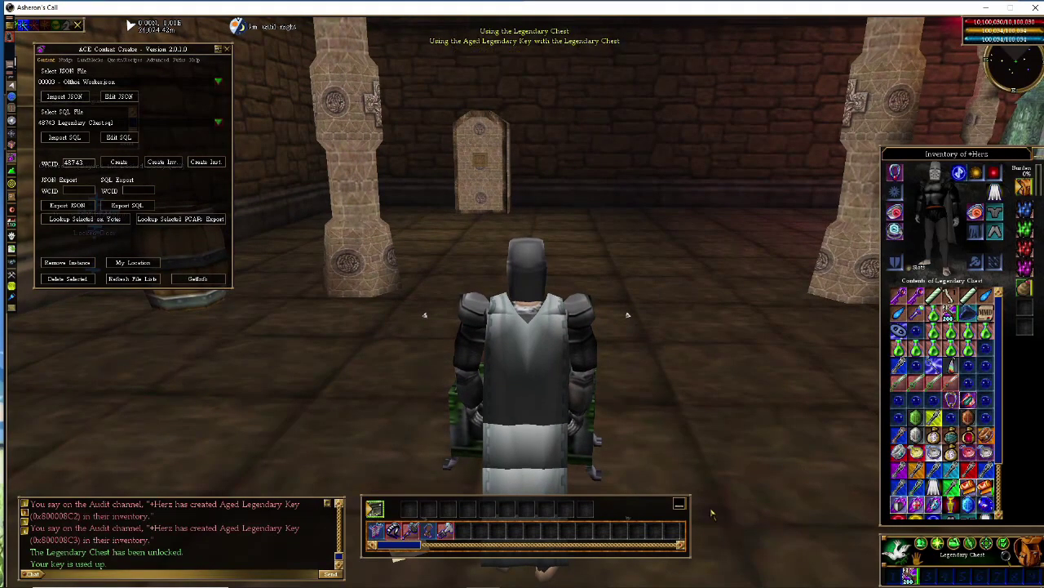
Select the character and list its quest records in the chat
{"action": "left_click", "coordinate": [524, 321]}
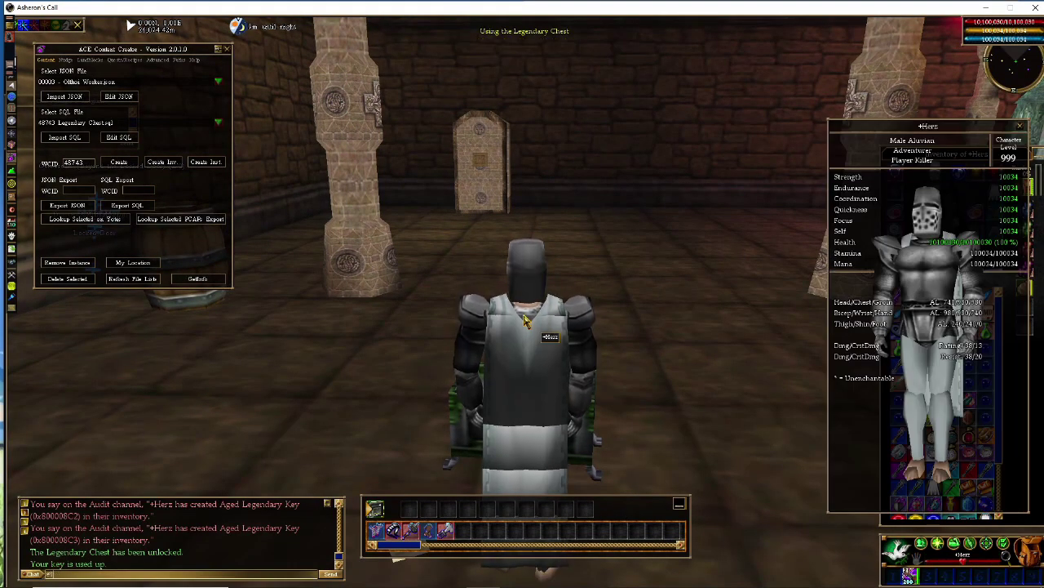
{"action": "key", "text": "Return"}
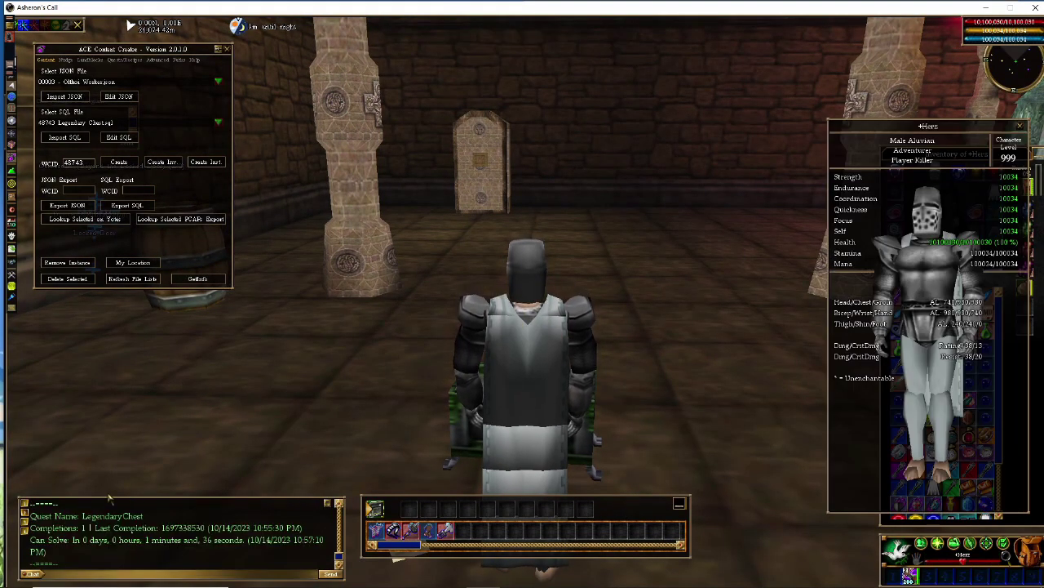
Close the Legendary Chest, unlock it with another Aged Legendary Key and try to open it again
{"action": "left_click", "coordinate": [682, 505]}
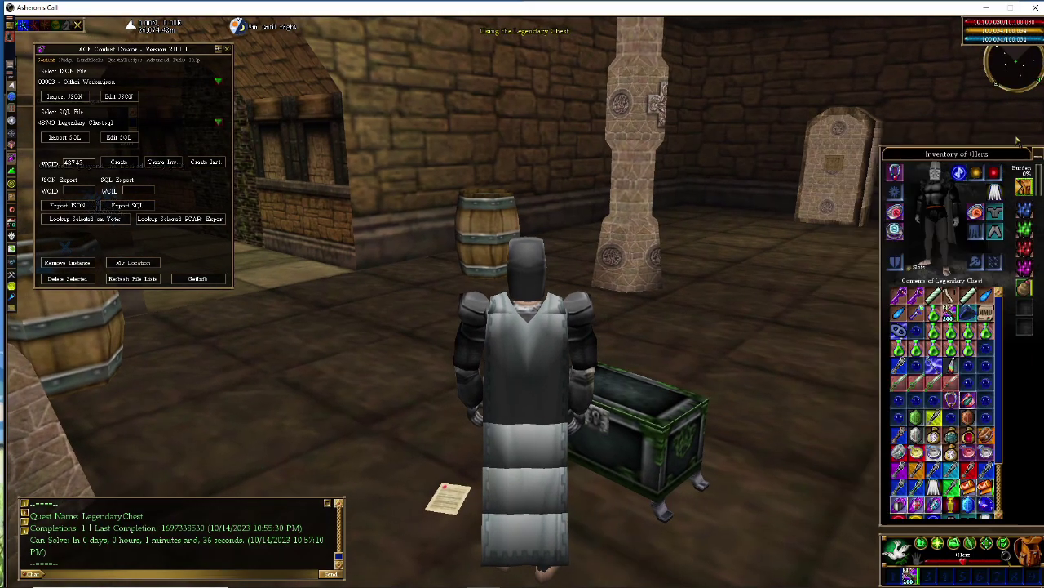
{"action": "double_click", "coordinate": [914, 311]}
{"action": "left_click", "coordinate": [588, 436]}
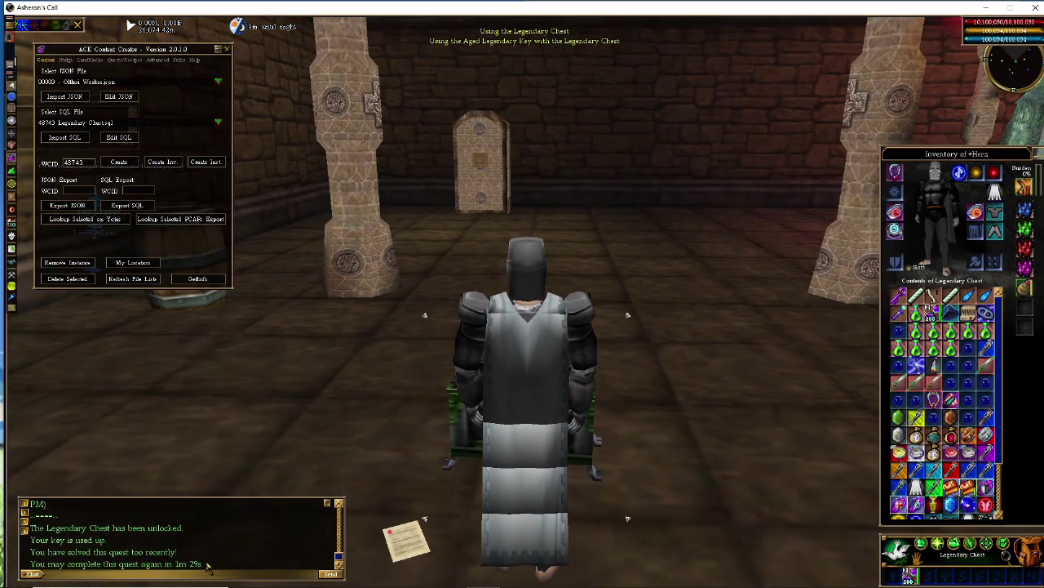
{"action": "key", "text": "a"}
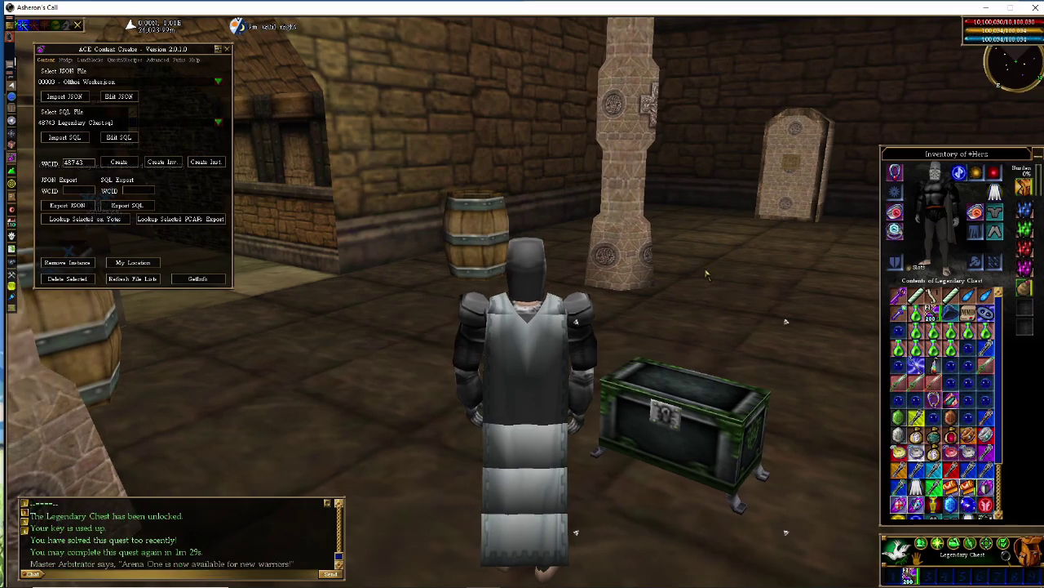
{"action": "key", "text": "z"}
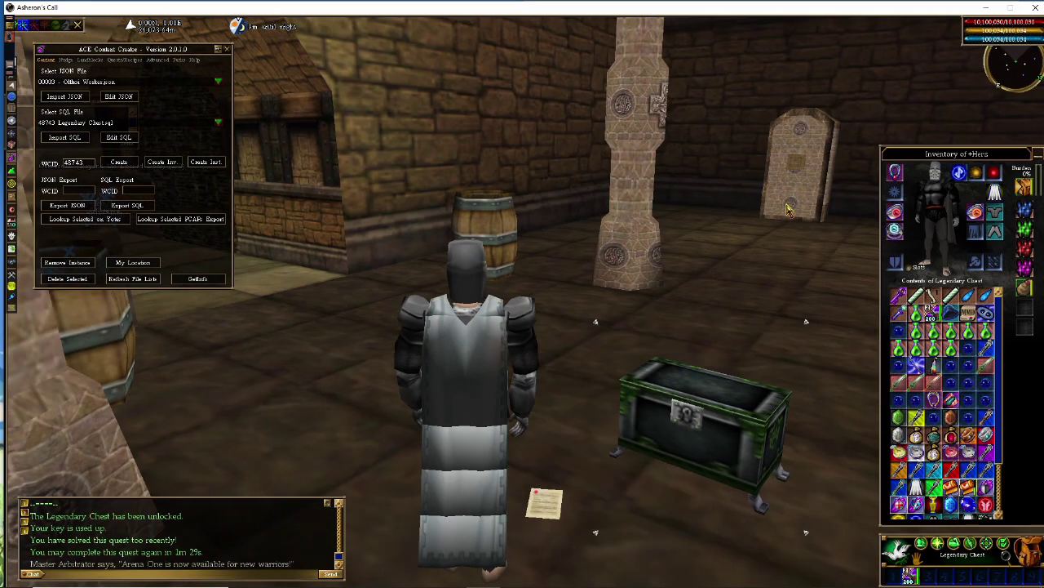
{"action": "key", "text": "c"}
{"action": "key", "text": "d"}
{"action": "key", "text": "d"}
{"action": "key", "text": "d"}
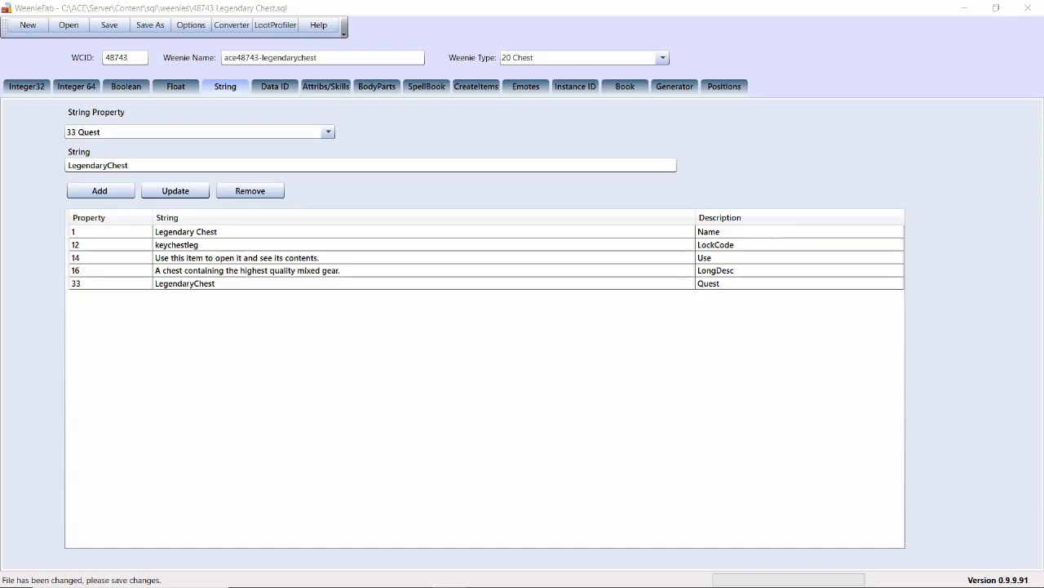
In WeenieFab, remove the string property 33 Quest from the Legendary Chest
{"action": "left_click", "coordinate": [188, 284]}
{"action": "left_click", "coordinate": [259, 196]}
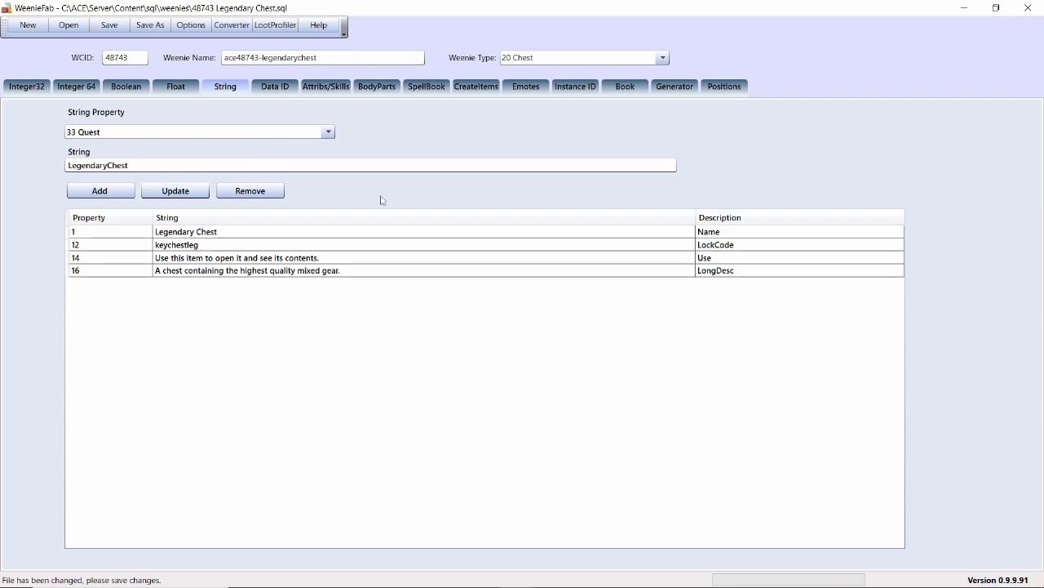
{"action": "left_click", "coordinate": [538, 250]}
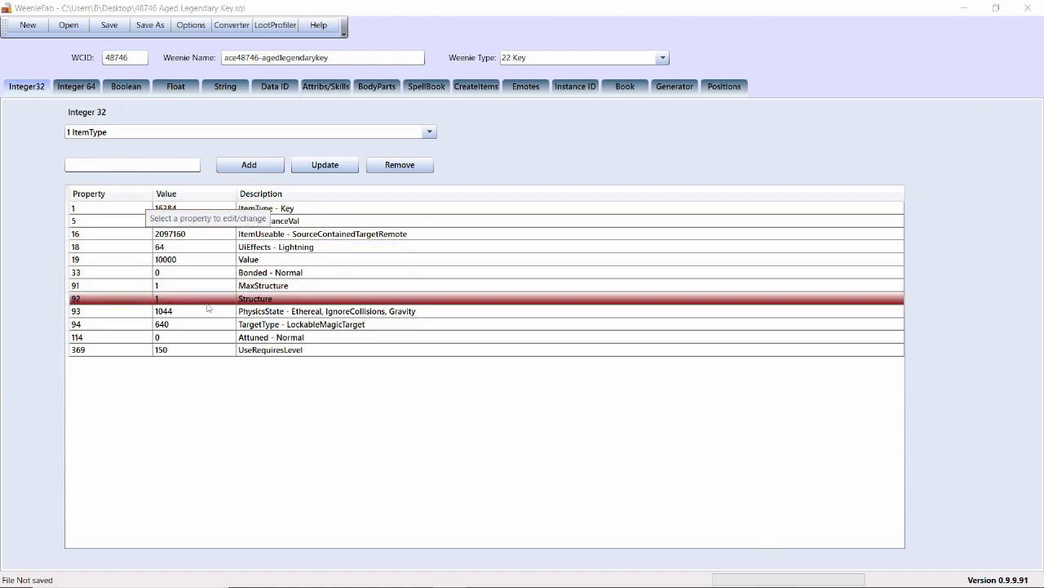
Set the Aged Legendary Key's MaxStructure property 91 to 5, and select its Structure property 92
{"action": "left_click", "coordinate": [303, 292]}
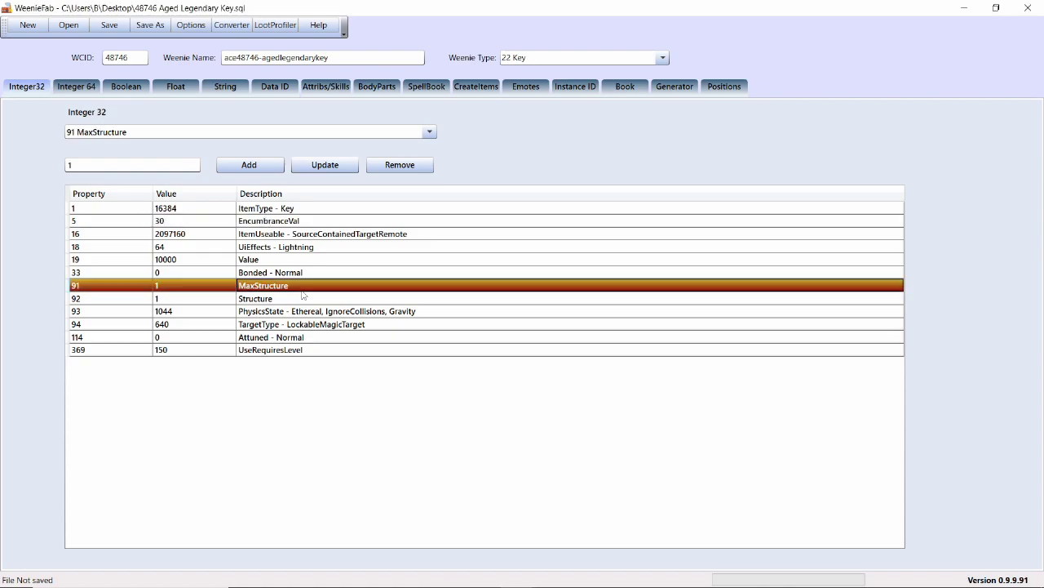
{"action": "left_click", "coordinate": [298, 300]}
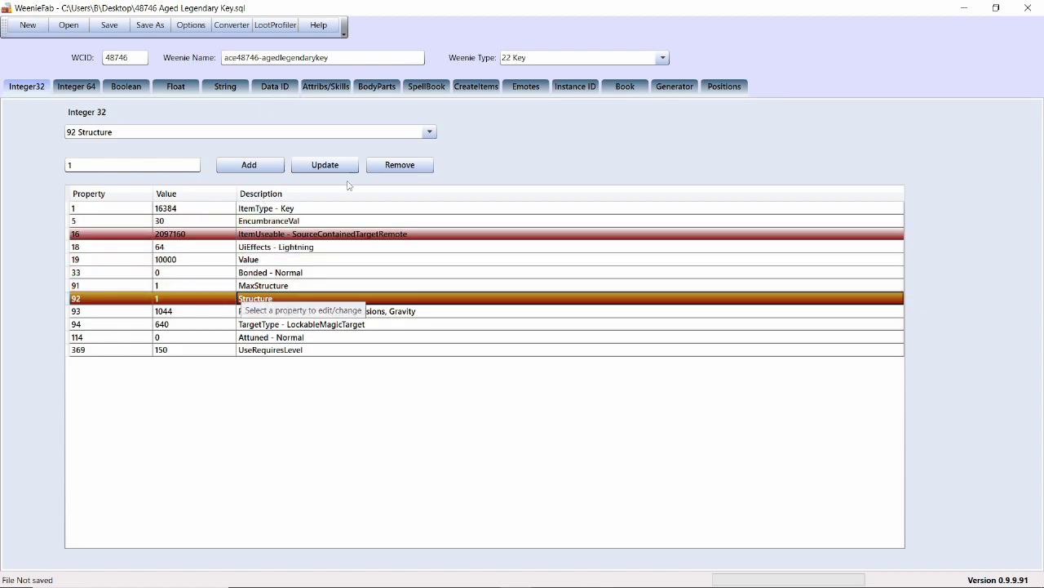
{"action": "left_click", "coordinate": [179, 289]}
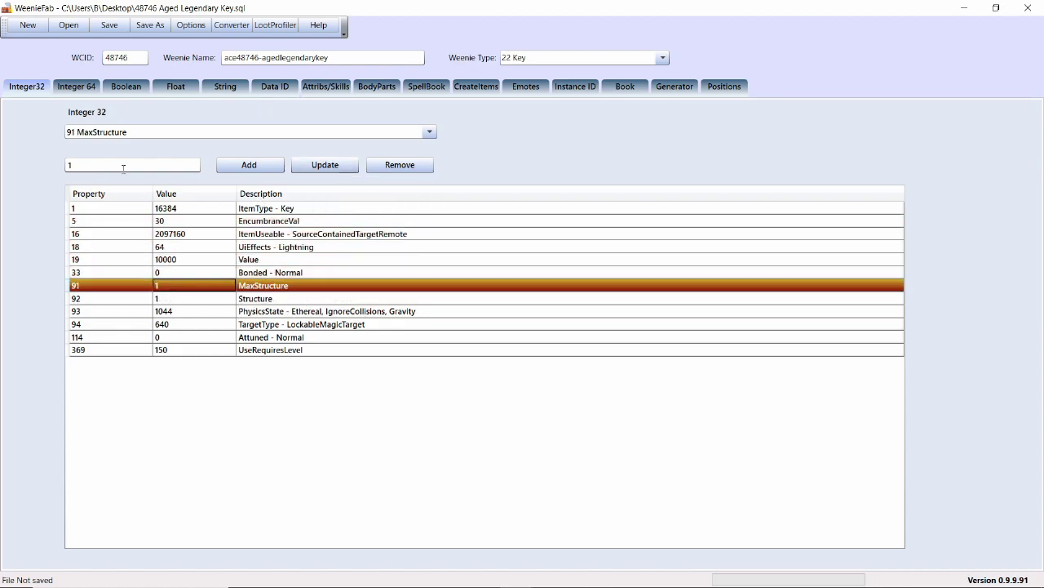
{"action": "left_click_drag", "start_coordinate": [122, 166], "coordinate": [3, 174]}
{"action": "type", "text": "5"}
{"action": "left_click", "coordinate": [320, 166]}
{"action": "left_click", "coordinate": [197, 299]}
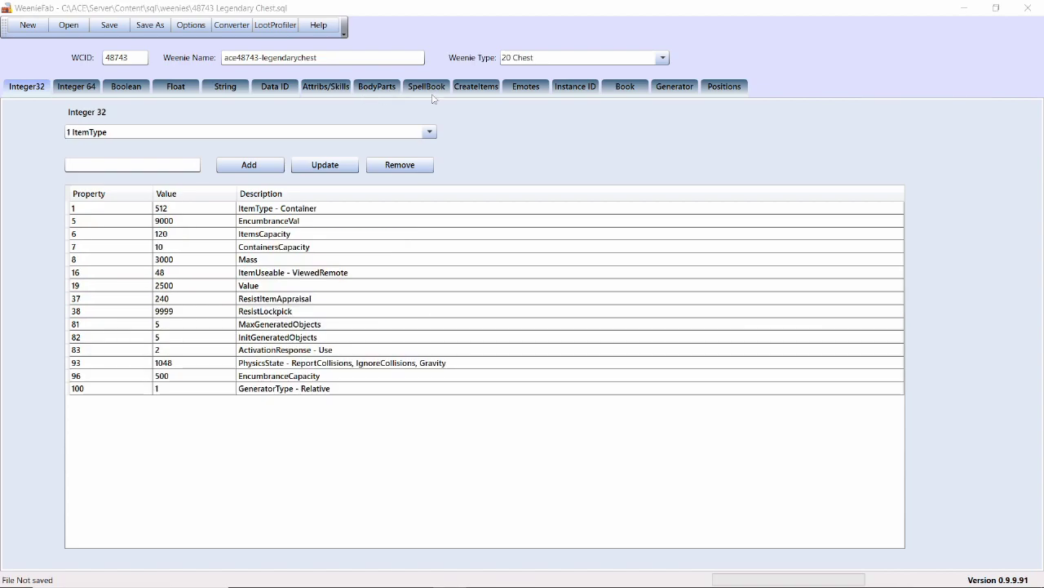
Examine the values of the Legendary Chest's generator entry, including the treasure class ID, create counts and the when and where create settings
{"action": "left_click", "coordinate": [657, 87]}
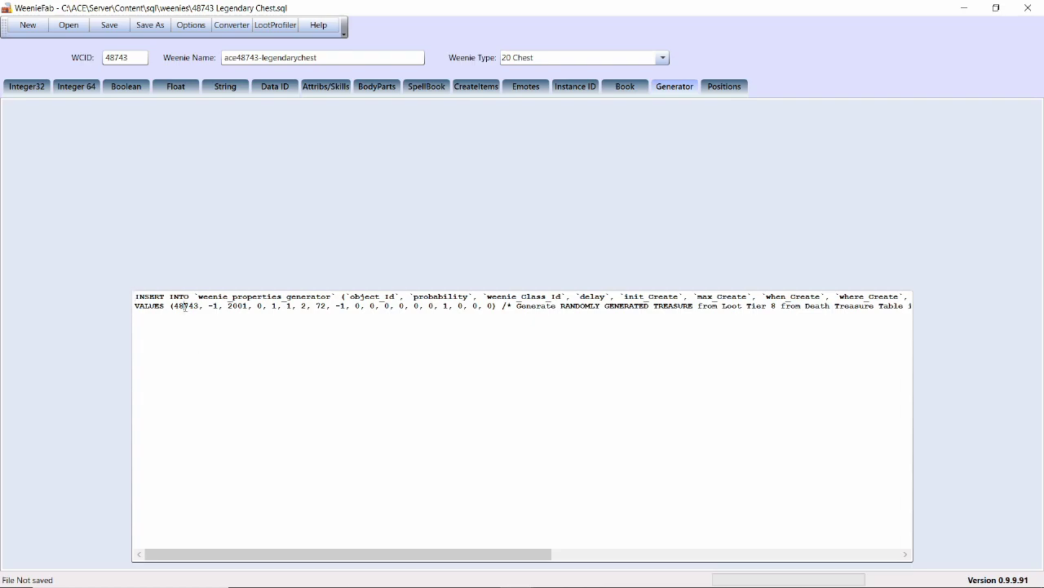
{"action": "left_click_drag", "start_coordinate": [219, 306], "coordinate": [209, 306]}
{"action": "key", "text": "alt+Tab"}
{"action": "left_click", "coordinate": [233, 308]}
{"action": "left_click", "coordinate": [280, 306]}
{"action": "left_click_drag", "start_coordinate": [288, 306], "coordinate": [295, 308]}
{"action": "double_click", "coordinate": [275, 306]}
{"action": "double_click", "coordinate": [289, 306]}
{"action": "double_click", "coordinate": [289, 308]}
{"action": "double_click", "coordinate": [239, 306]}
{"action": "double_click", "coordinate": [317, 308]}
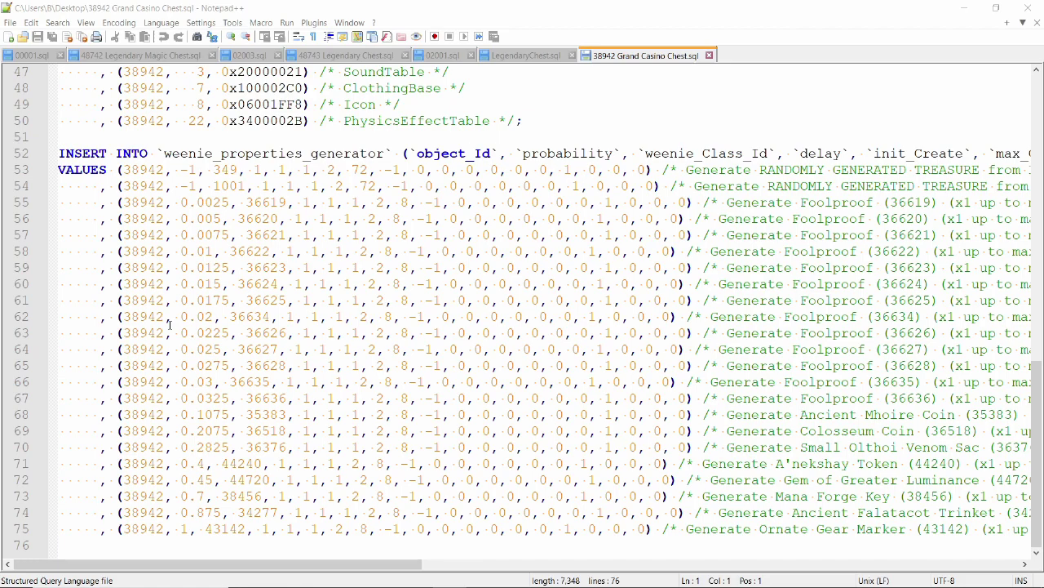
In Notepad++, examine the probabilities of the first Foolproof entry and the Ornate Gear Marker entry in the Grand Casino Chest's generator
{"action": "double_click", "coordinate": [211, 202]}
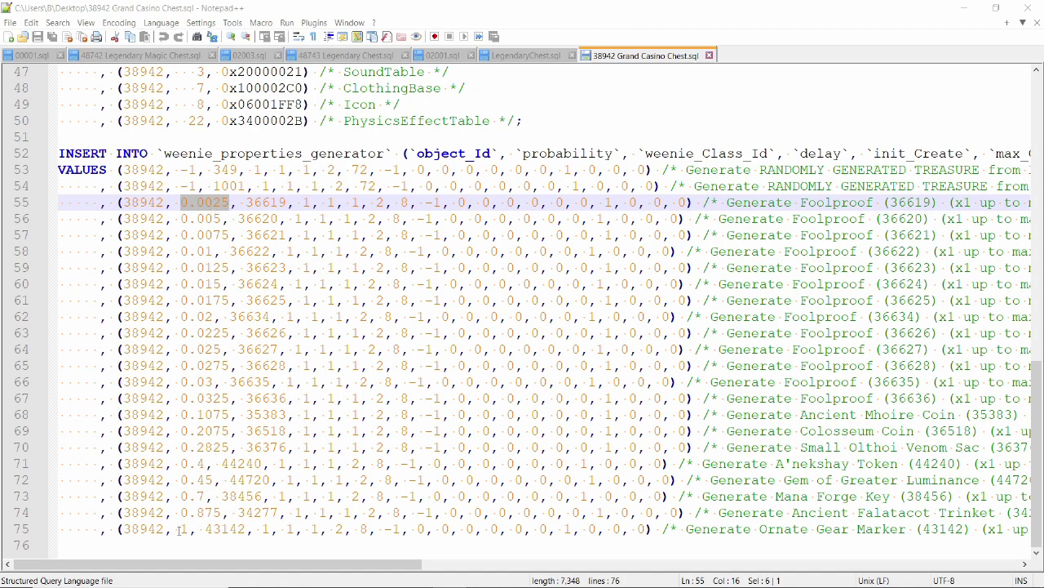
{"action": "left_click", "coordinate": [180, 529]}
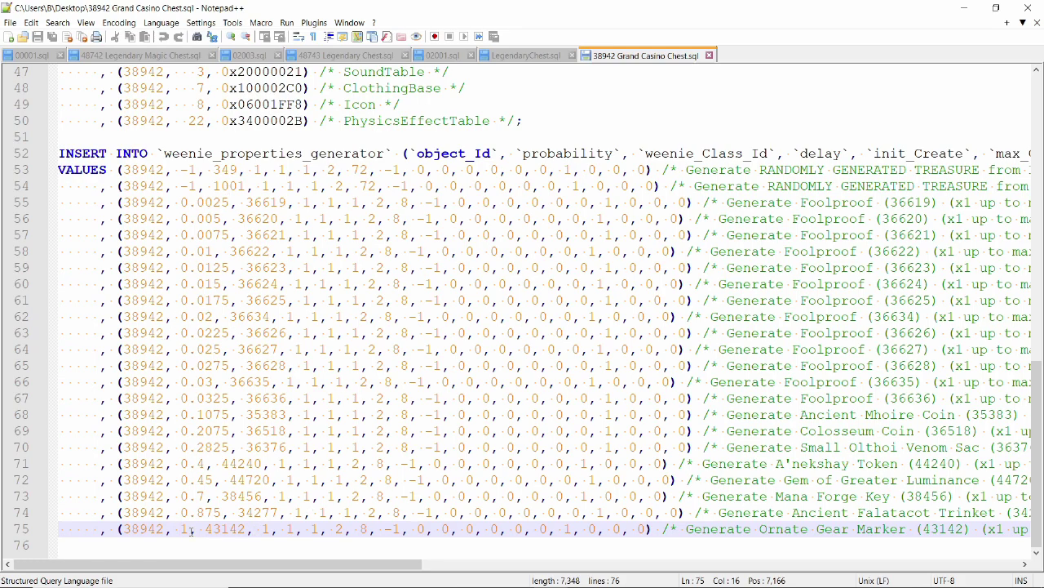
Compare the probabilities of the A'nekshay Token and Gem of Greater Luminance entries in the Grand Casino Chest's generator
{"action": "double_click", "coordinate": [201, 463]}
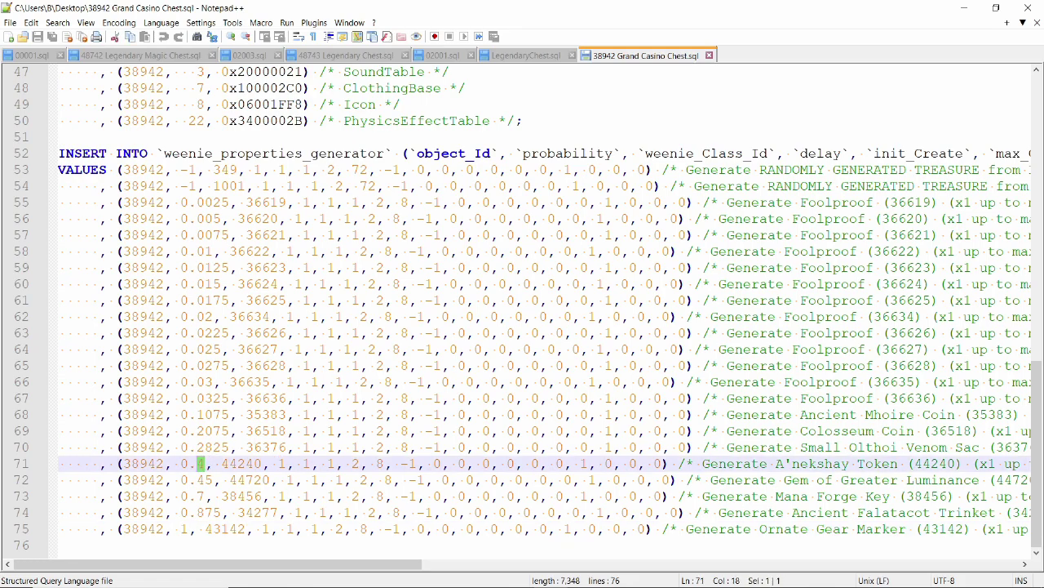
{"action": "double_click", "coordinate": [205, 481]}
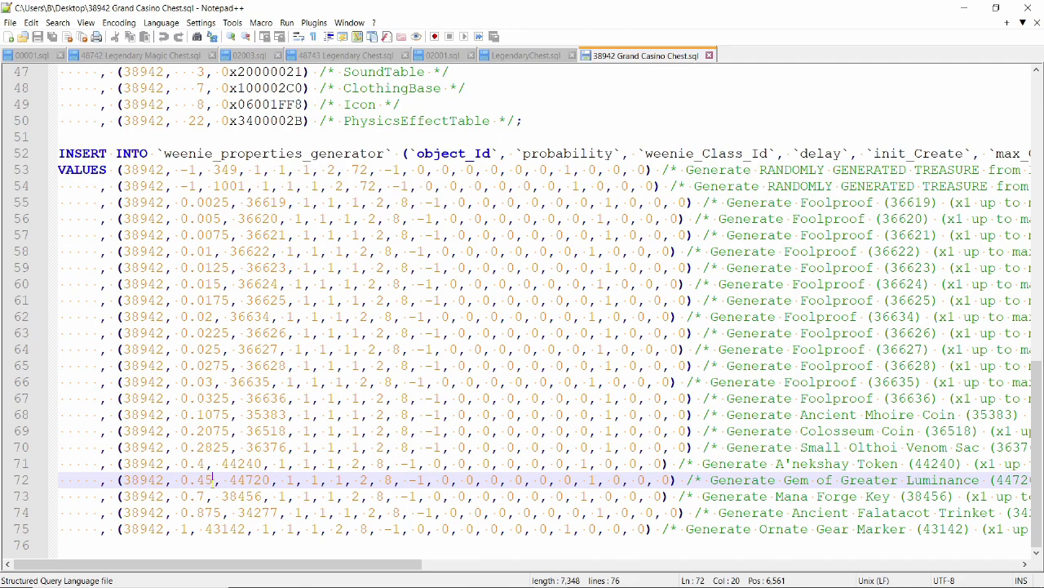
{"action": "left_click", "coordinate": [213, 481]}
{"action": "left_click_drag", "start_coordinate": [181, 479], "coordinate": [270, 480]}
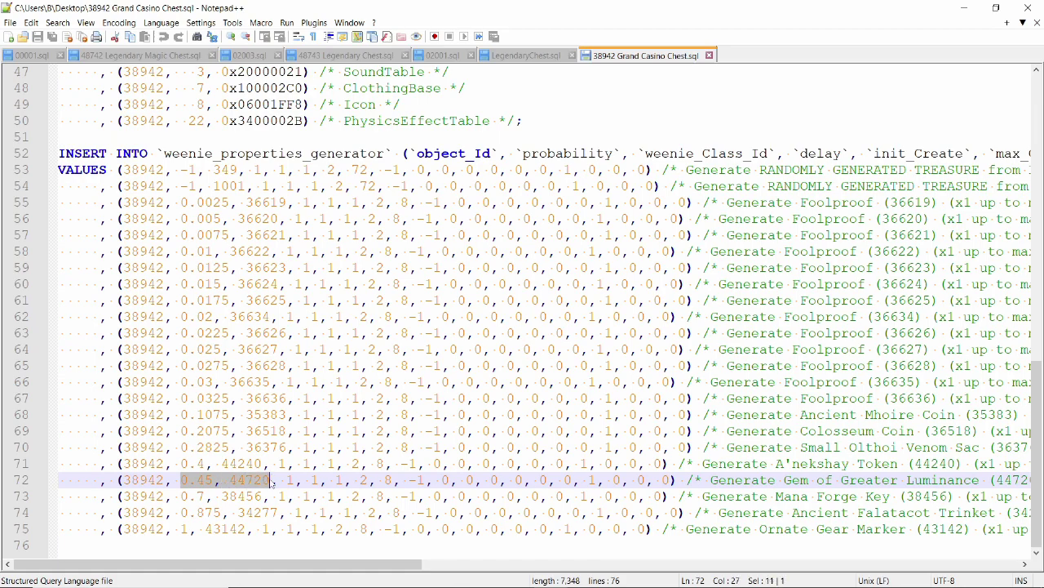
{"action": "left_click", "coordinate": [204, 481]}
{"action": "left_click", "coordinate": [202, 465]}
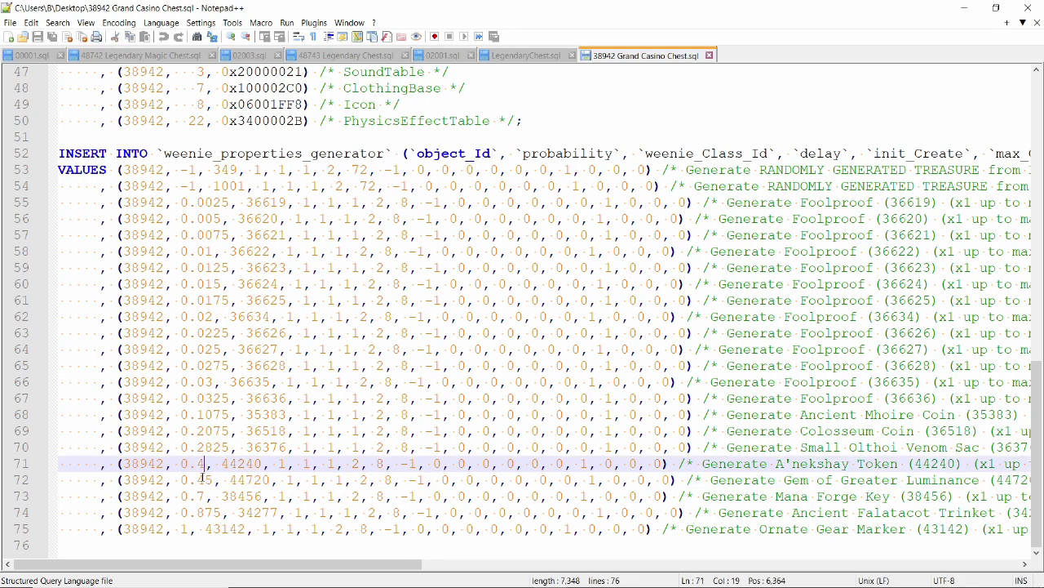
{"action": "left_click_drag", "start_coordinate": [197, 479], "coordinate": [219, 480]}
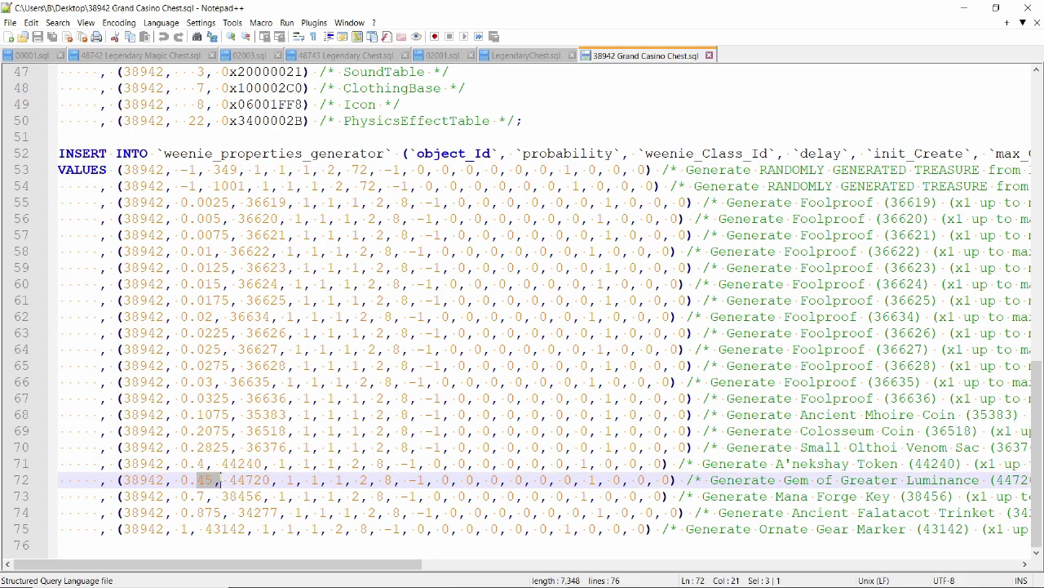
{"action": "left_click", "coordinate": [212, 463]}
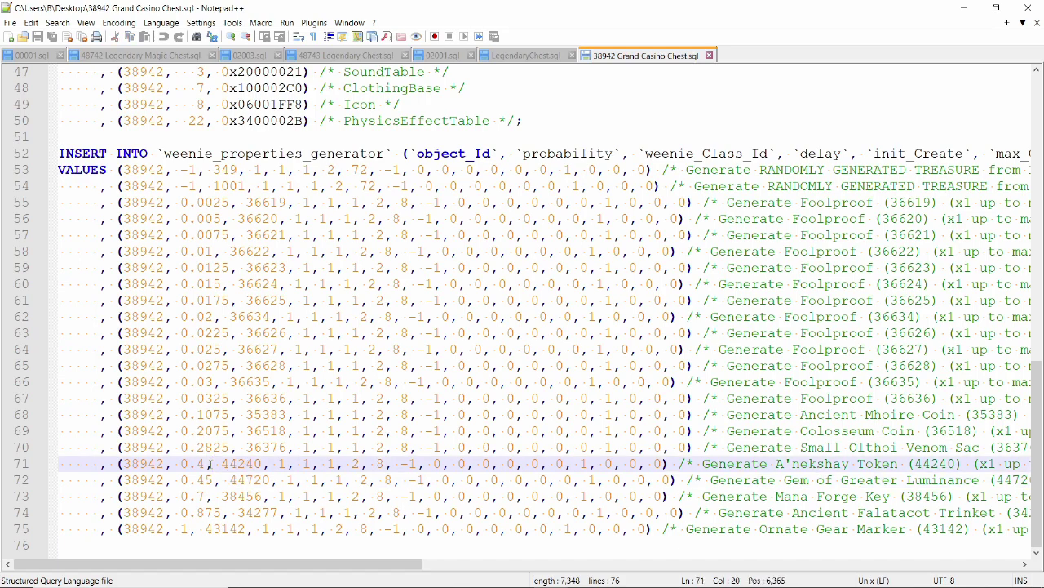
{"action": "left_click", "coordinate": [199, 480]}
{"action": "left_click_drag", "start_coordinate": [180, 480], "coordinate": [271, 481]}
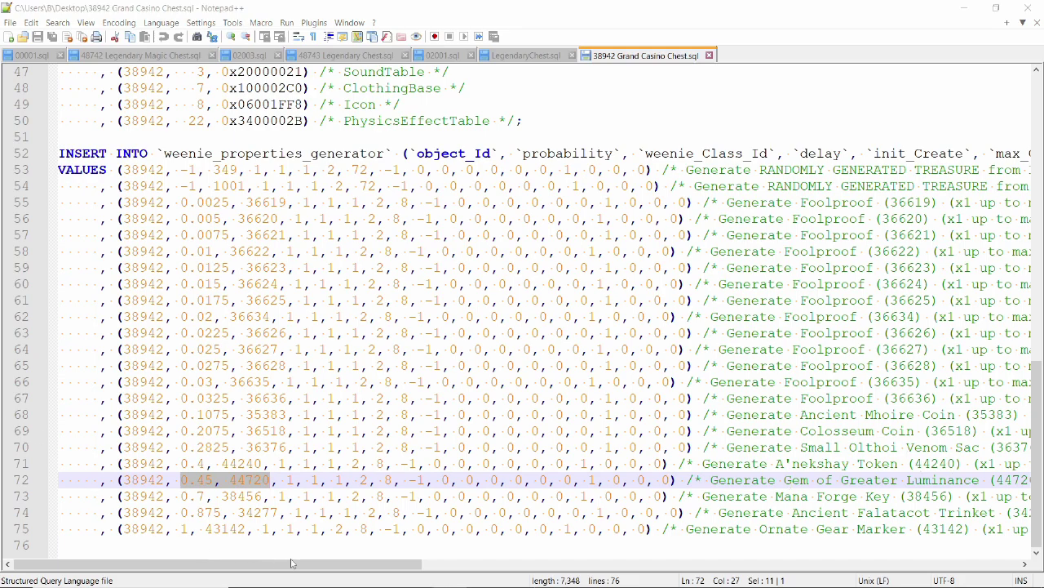
Examine the Mana Forge Key probability against the Gem of Greater Luminance entry, followed by the Ancient Falatacot Trinket entry
{"action": "left_click_drag", "start_coordinate": [210, 497], "coordinate": [180, 497]}
{"action": "left_click", "coordinate": [200, 480]}
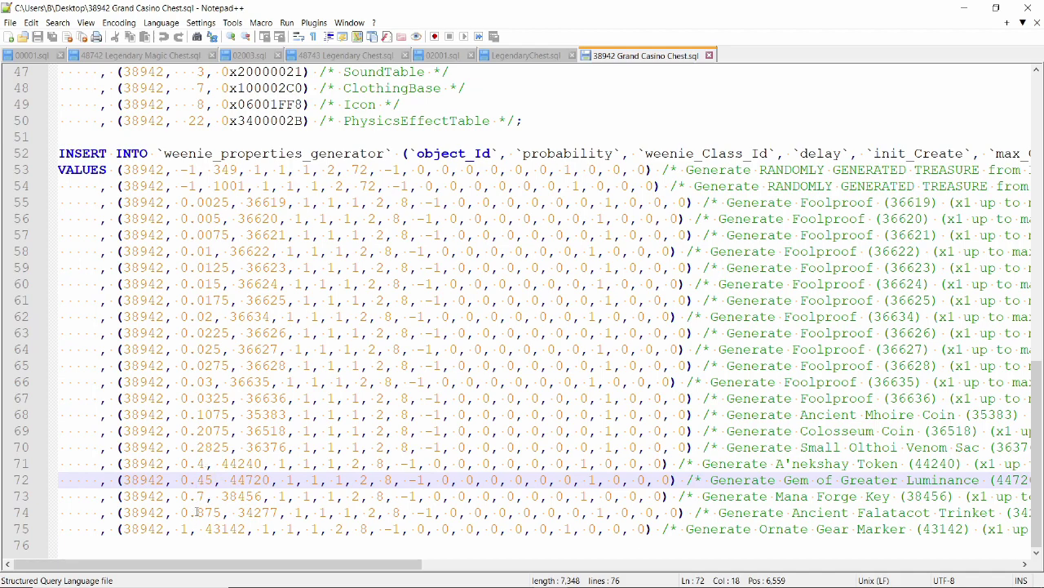
{"action": "left_click", "coordinate": [752, 496]}
{"action": "left_click", "coordinate": [765, 513]}
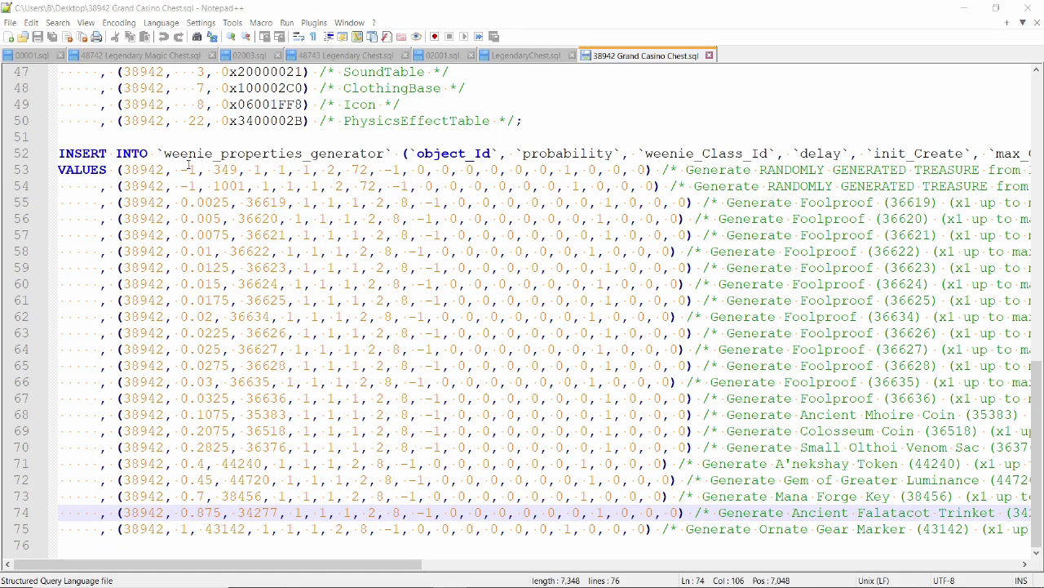
Highlight the entries from the first Foolproof through Ornate Gear Marker, and check the chest's MaxGeneratedObjects and InitGeneratedObjects properties
{"action": "left_click_drag", "start_coordinate": [98, 202], "coordinate": [222, 219]}
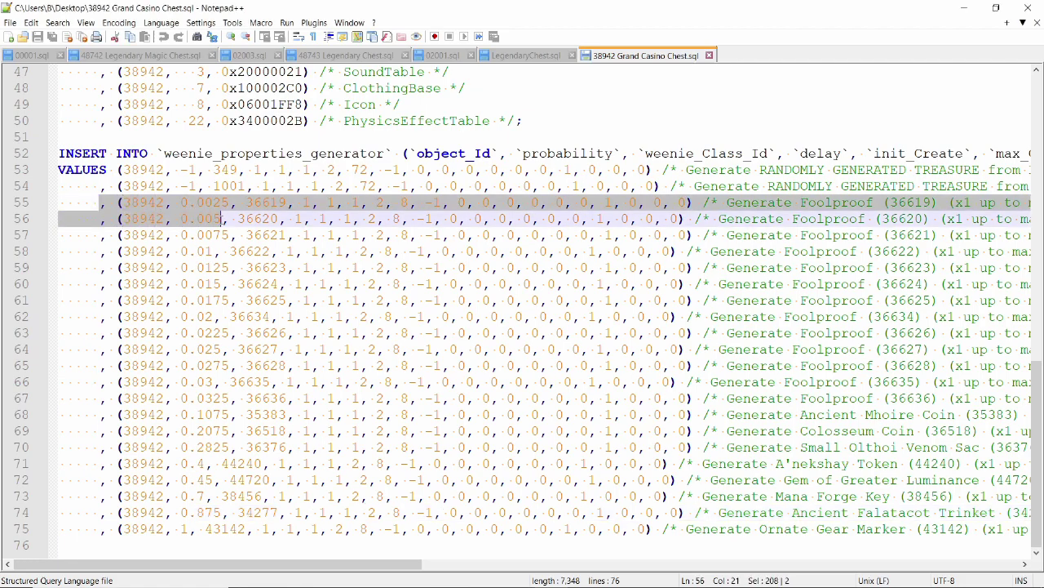
{"action": "left_click_drag", "start_coordinate": [222, 219], "coordinate": [188, 528]}
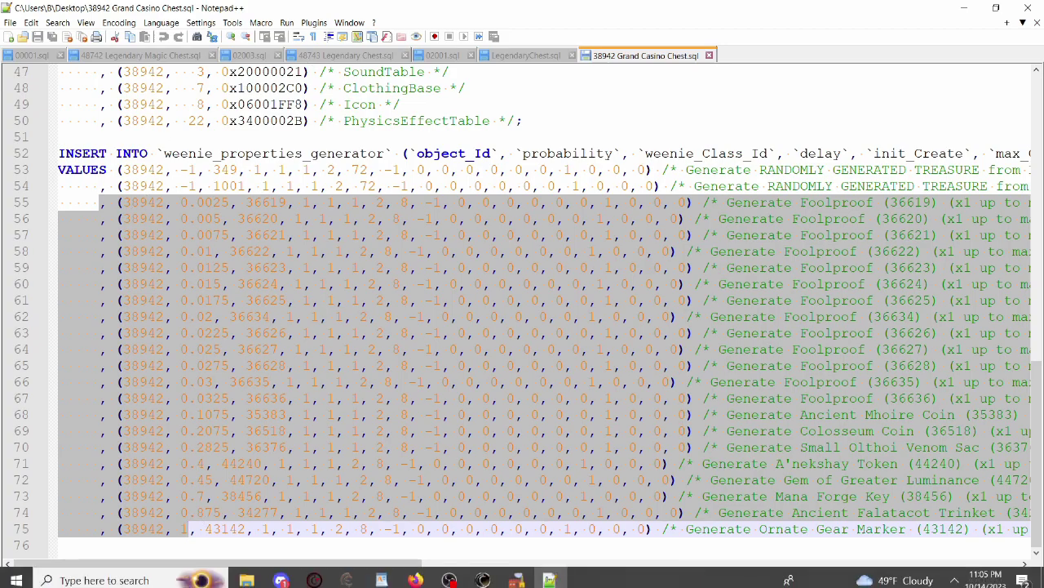
{"action": "scroll", "coordinate": [270, 417], "scroll_direction": "up", "scroll_amount": 15}
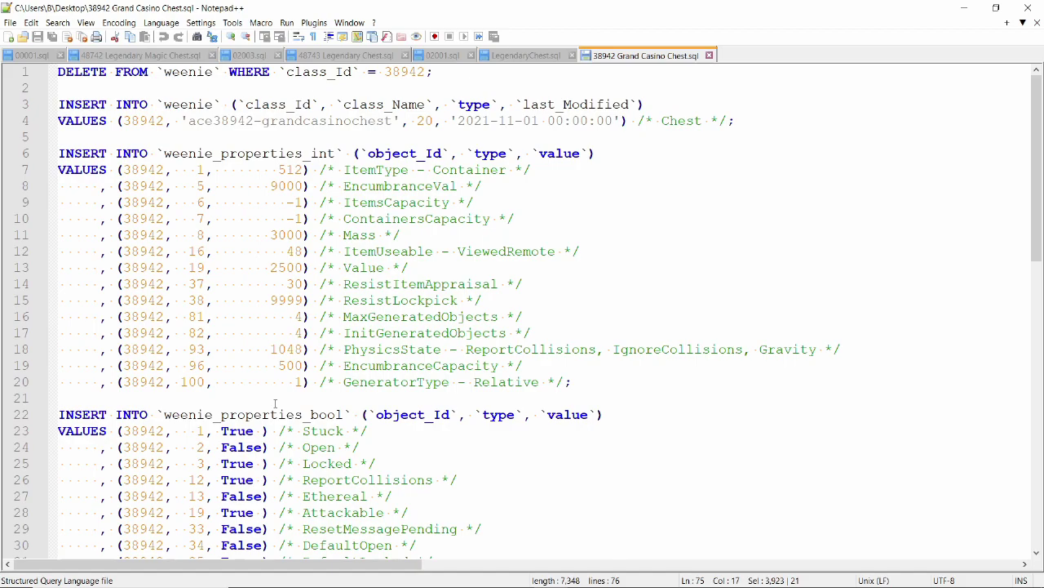
{"action": "left_click", "coordinate": [361, 316]}
{"action": "left_click", "coordinate": [376, 333]}
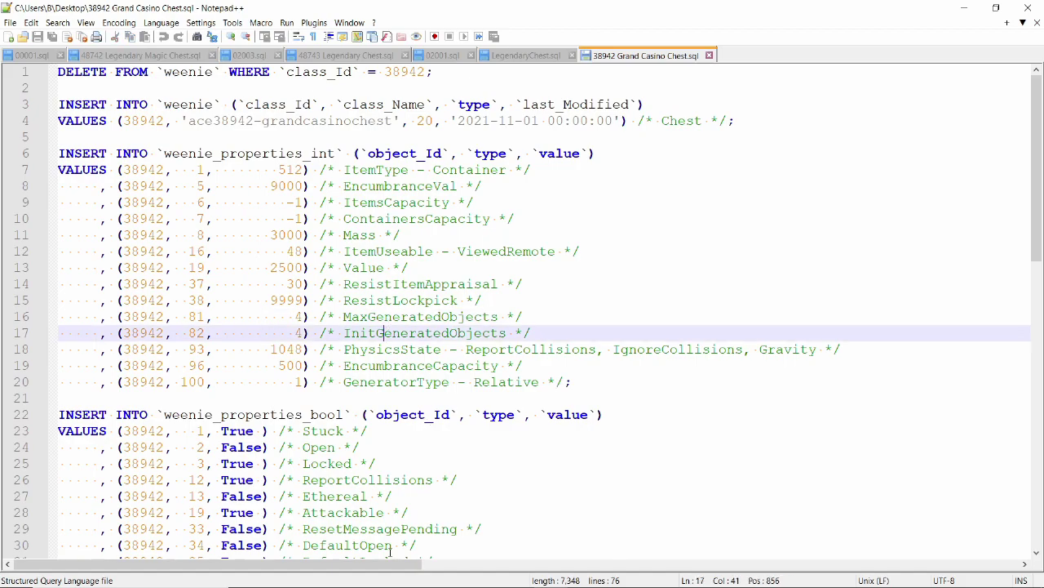
Examine the loot tier comments of the two randomly generated treasure entries in the chest's generator
{"action": "scroll", "coordinate": [439, 415], "scroll_direction": "down", "scroll_amount": 13}
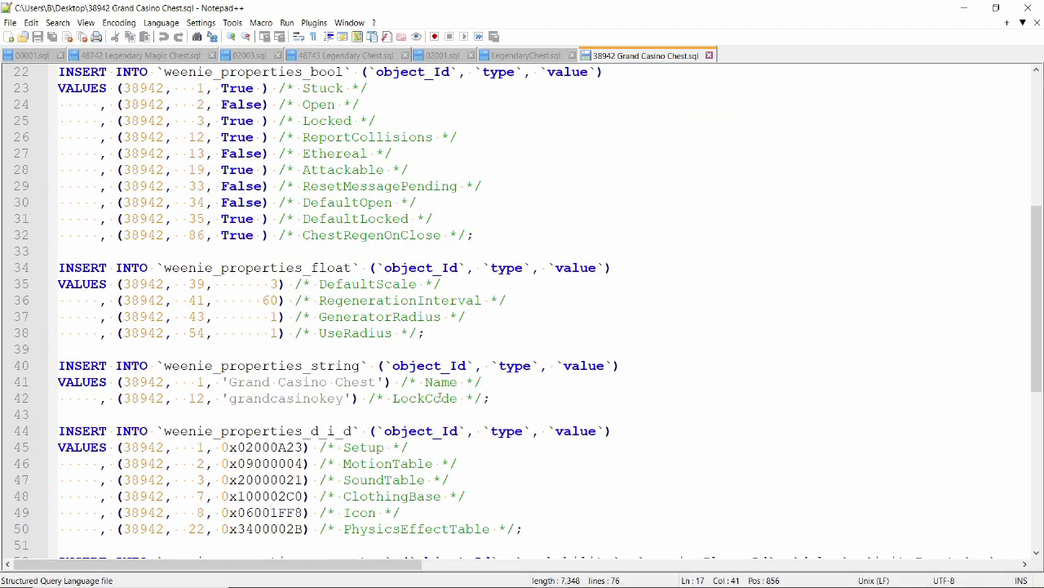
{"action": "scroll", "coordinate": [439, 394], "scroll_direction": "down", "scroll_amount": 2}
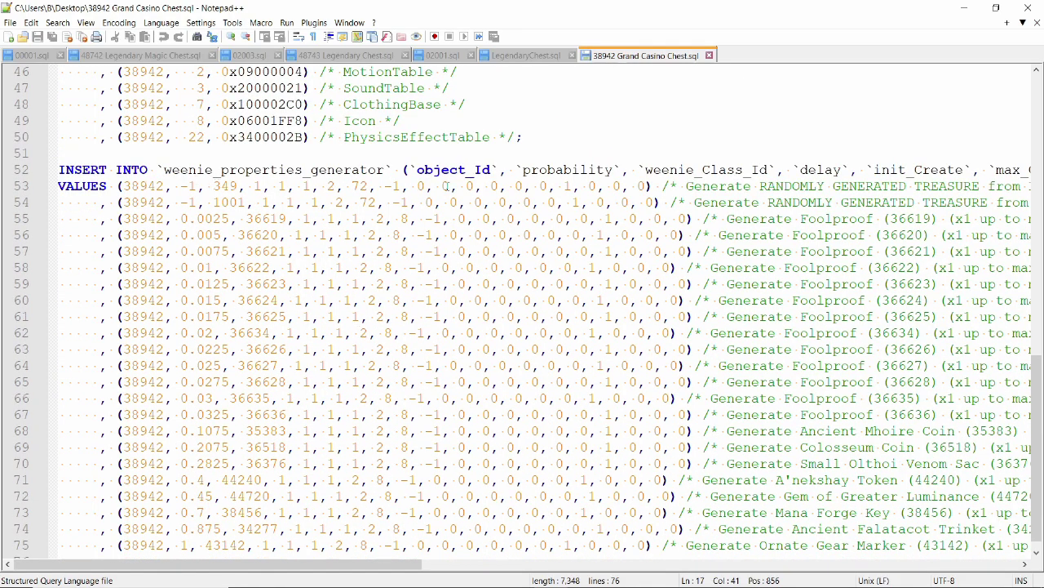
{"action": "left_click_drag", "start_coordinate": [367, 561], "coordinate": [466, 562]}
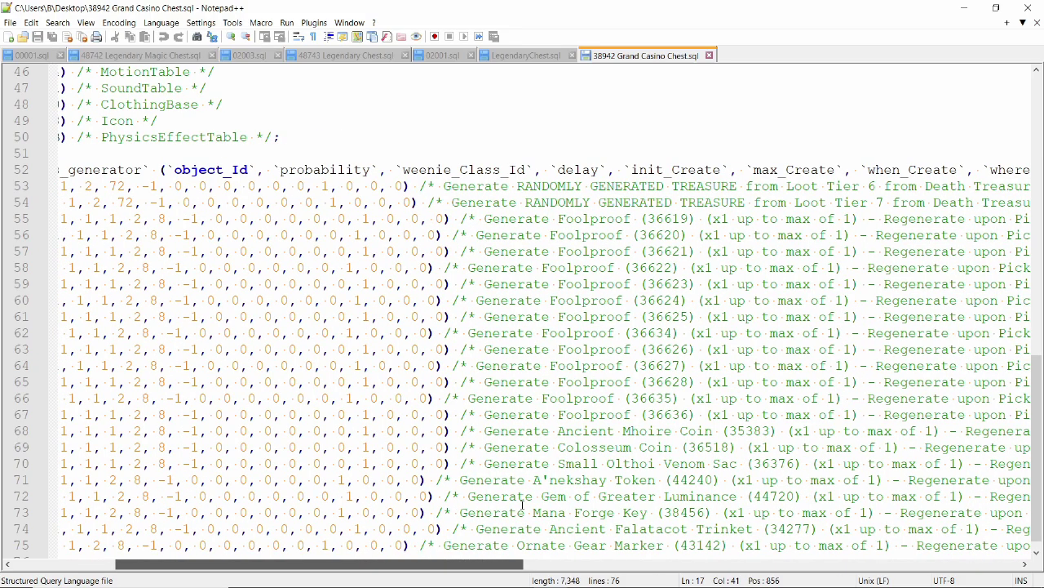
{"action": "left_click", "coordinate": [868, 203]}
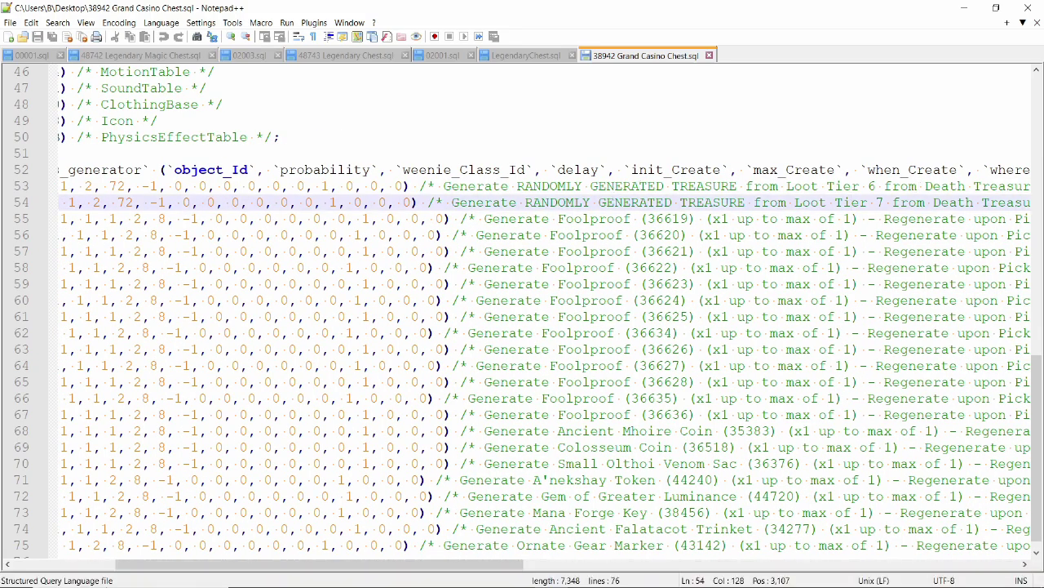
{"action": "left_click_drag", "start_coordinate": [248, 571], "coordinate": [201, 571]}
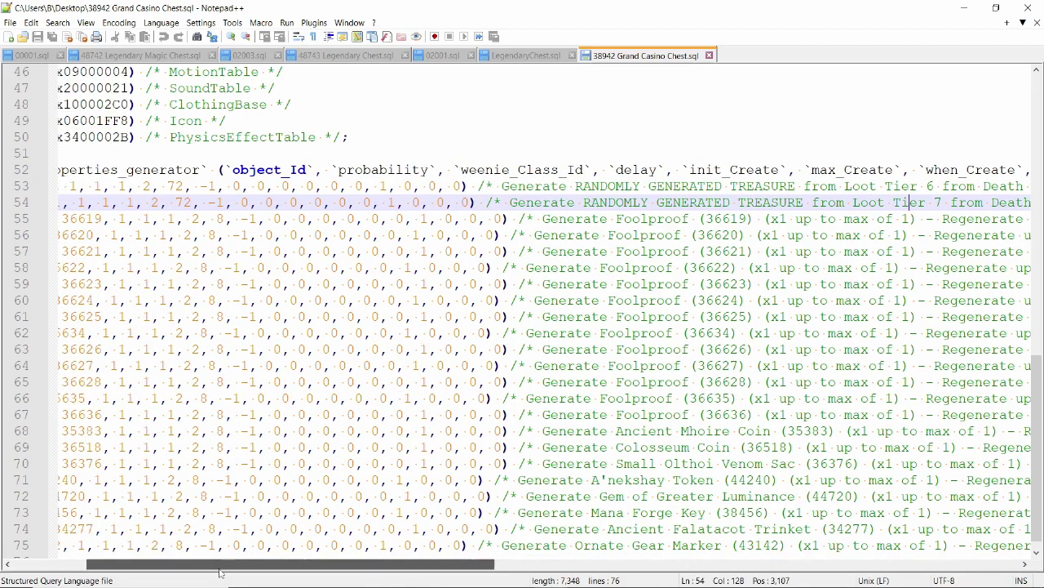
{"action": "left_click_drag", "start_coordinate": [276, 565], "coordinate": [222, 571]}
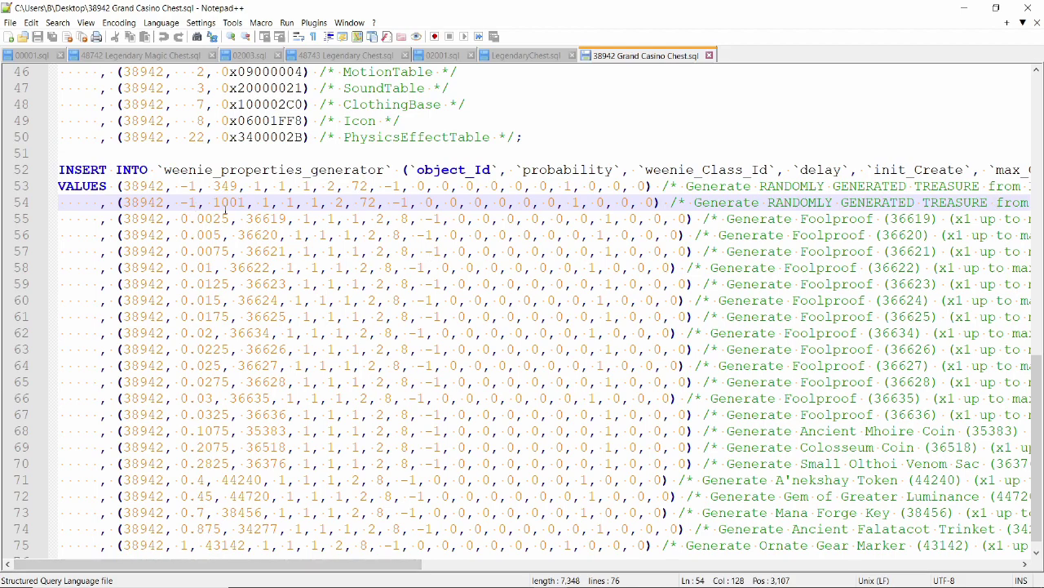
Recheck the values of MaxGeneratedObjects and InitGeneratedObjects, and return to the chest's generator entries
{"action": "scroll", "coordinate": [233, 202], "scroll_direction": "up", "scroll_amount": 14}
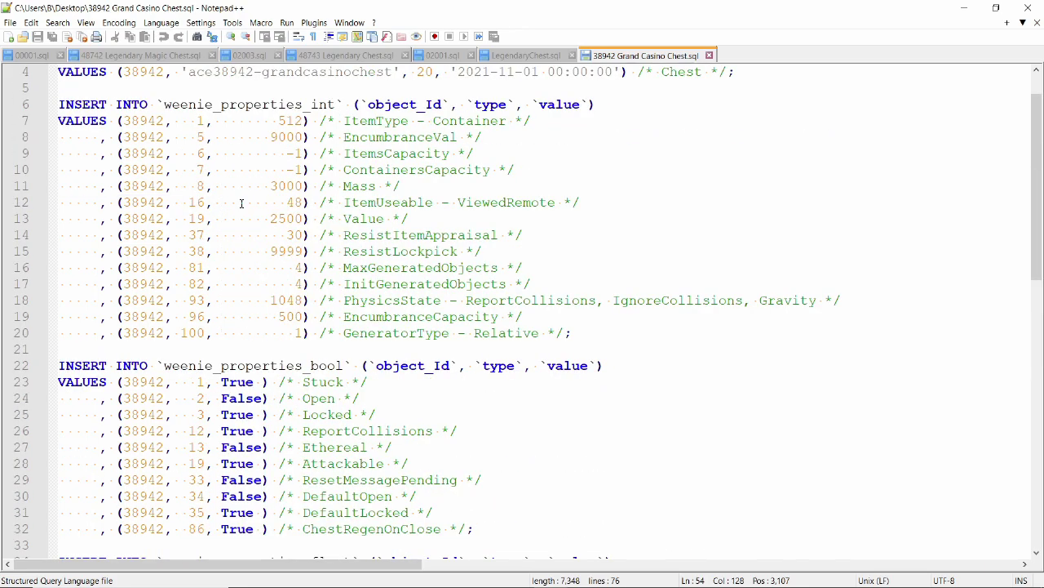
{"action": "left_click", "coordinate": [304, 268]}
{"action": "key", "text": "Down"}
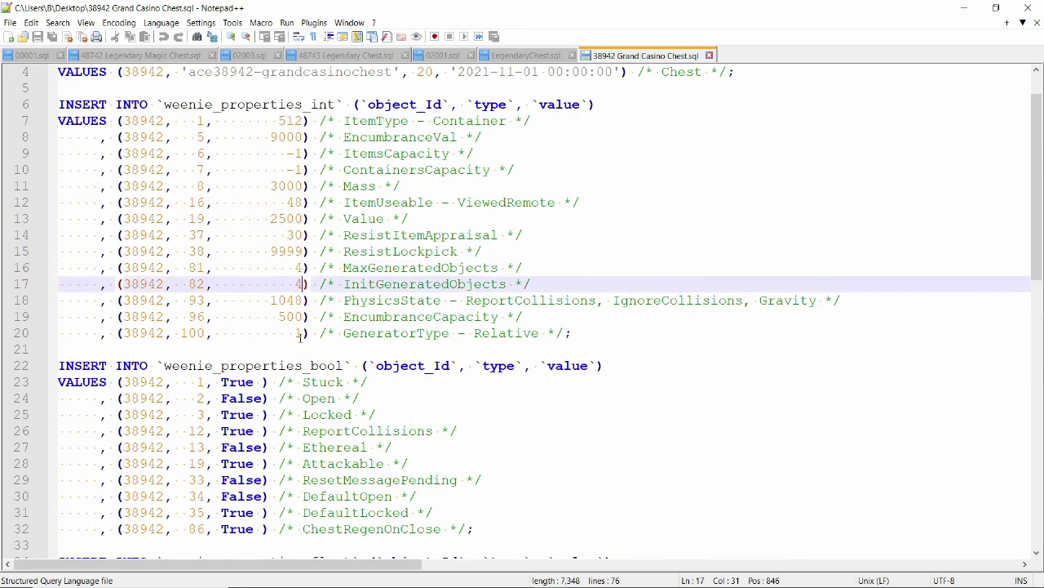
{"action": "scroll", "coordinate": [200, 196], "scroll_direction": "down", "scroll_amount": 14}
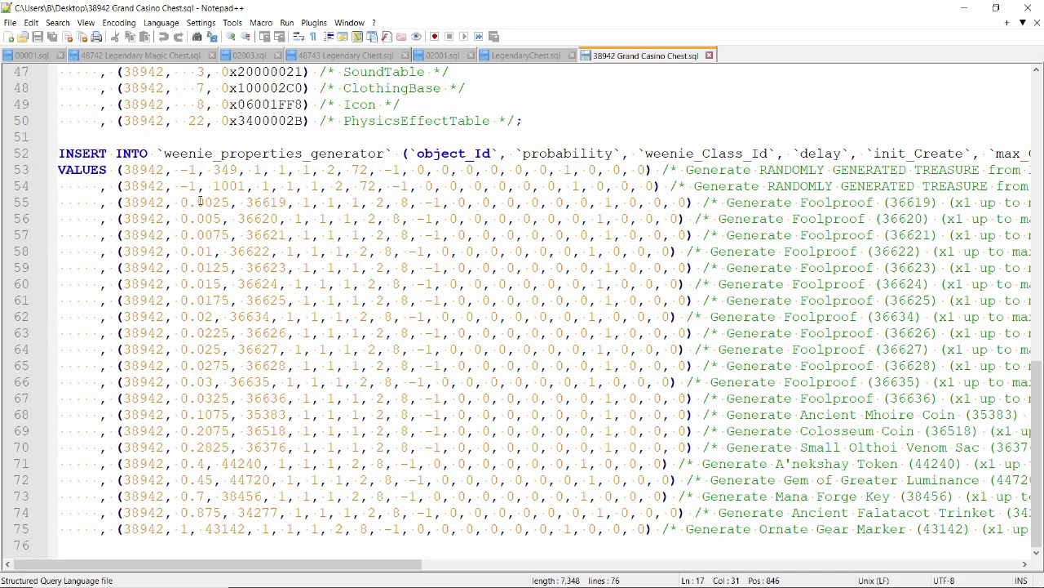
Examine the generator's specific-item entries below the random treasure lines, including Foolproof 36624, 36625 and 36634, and highlight the whole block
{"action": "left_click_drag", "start_coordinate": [197, 202], "coordinate": [229, 541]}
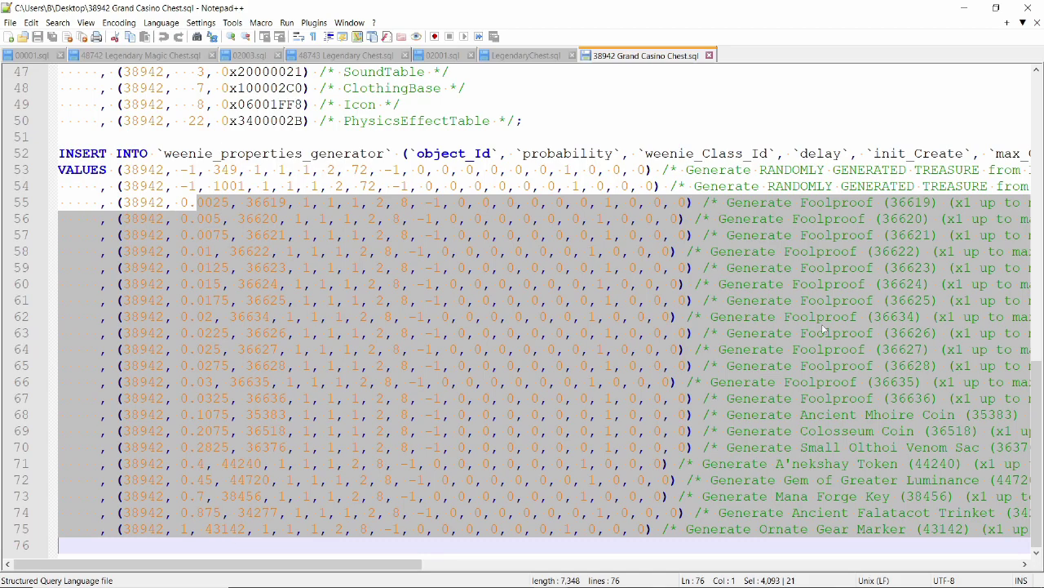
{"action": "left_click", "coordinate": [738, 285]}
{"action": "left_click", "coordinate": [744, 302]}
{"action": "left_click", "coordinate": [744, 315]}
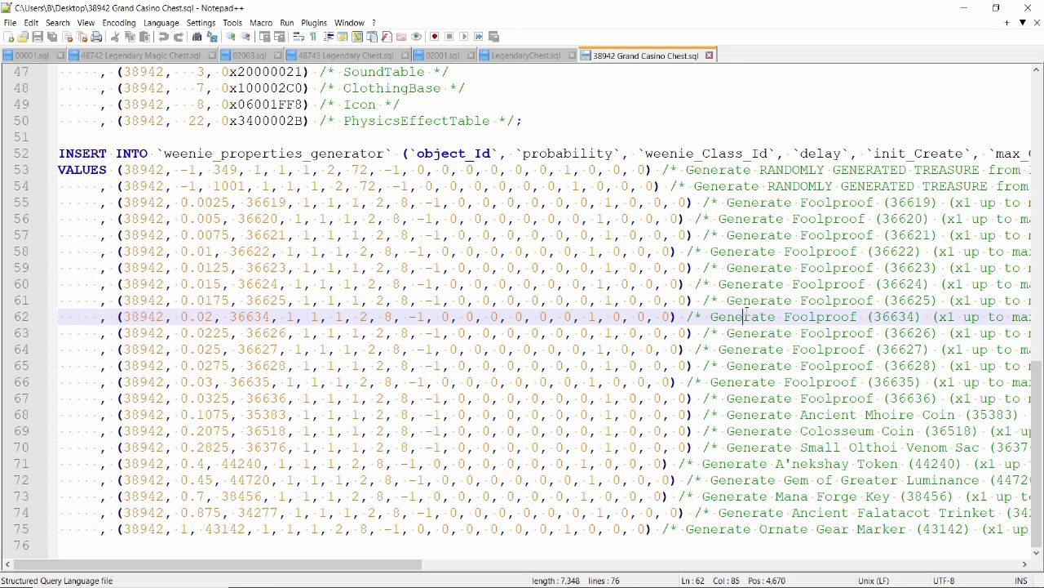
{"action": "key", "text": "Left"}
{"action": "left_click", "coordinate": [744, 303]}
{"action": "left_click", "coordinate": [743, 315]}
{"action": "left_click_drag", "start_coordinate": [92, 203], "coordinate": [147, 545]}
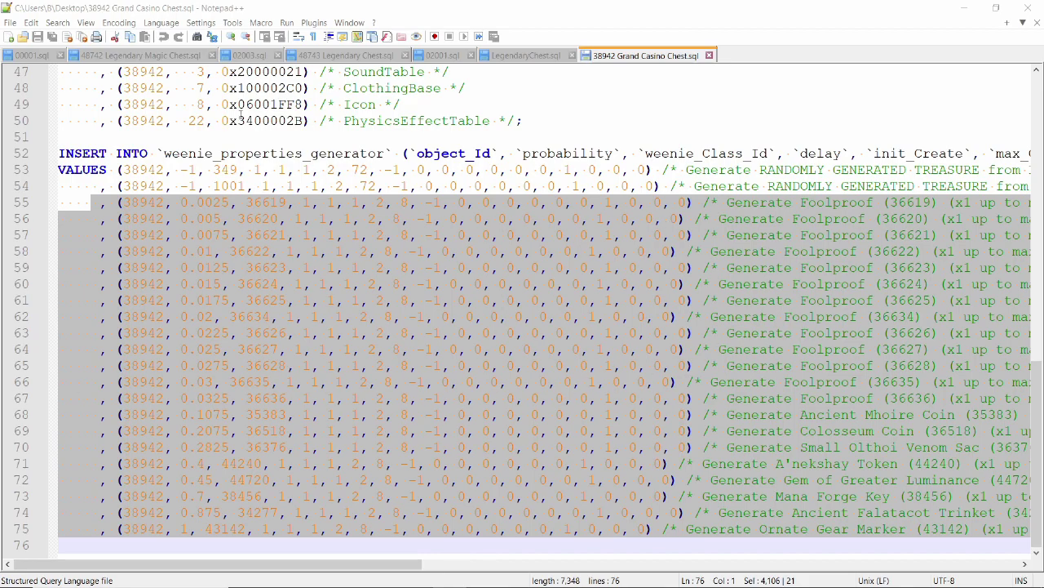
Open 01980 High North Mountains Banderling Generator.sql and examine its MaxGeneratedObjects property and the probabilities of its generator entries
{"action": "left_click", "coordinate": [540, 353]}
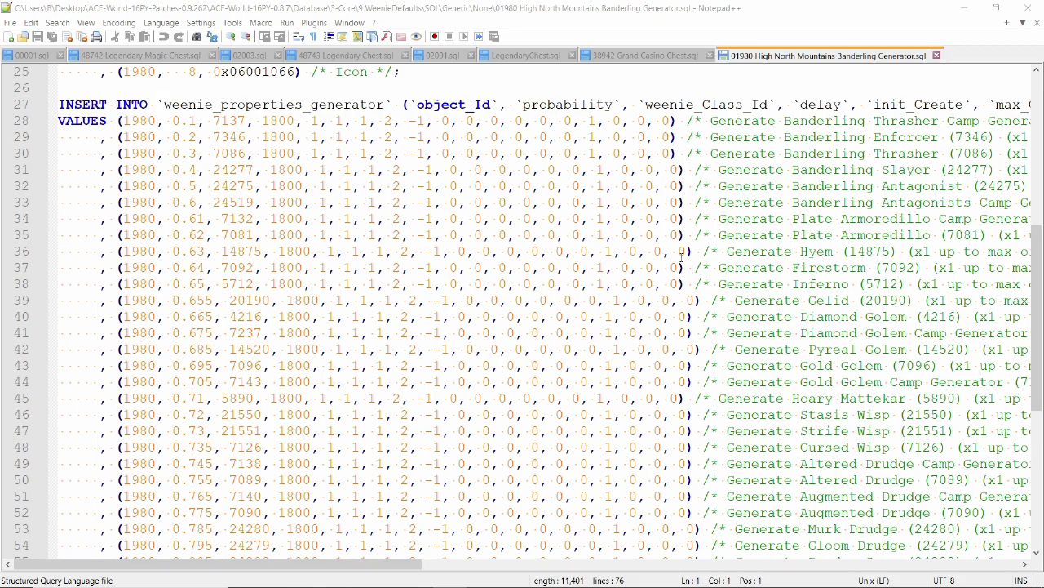
{"action": "scroll", "coordinate": [306, 149], "scroll_direction": "up", "scroll_amount": 8}
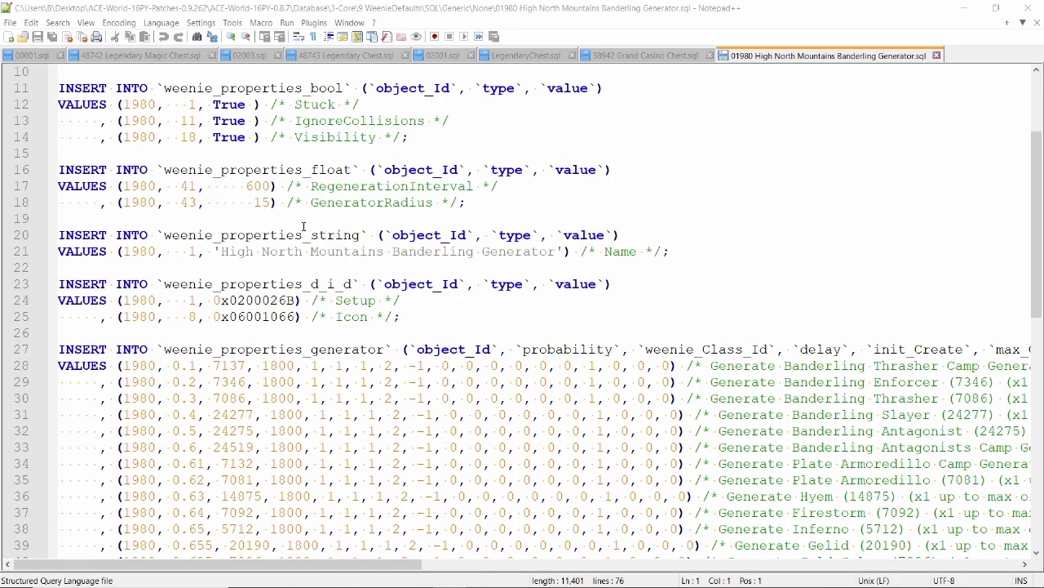
{"action": "left_click", "coordinate": [288, 171]}
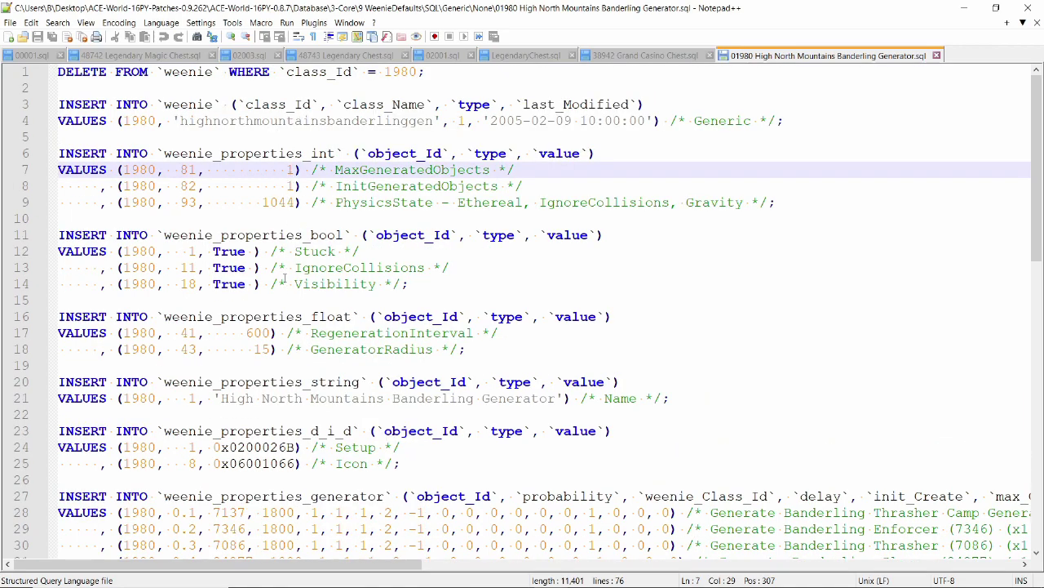
{"action": "scroll", "coordinate": [284, 279], "scroll_direction": "down", "scroll_amount": 2}
{"action": "scroll", "coordinate": [295, 425], "scroll_direction": "down", "scroll_amount": 8}
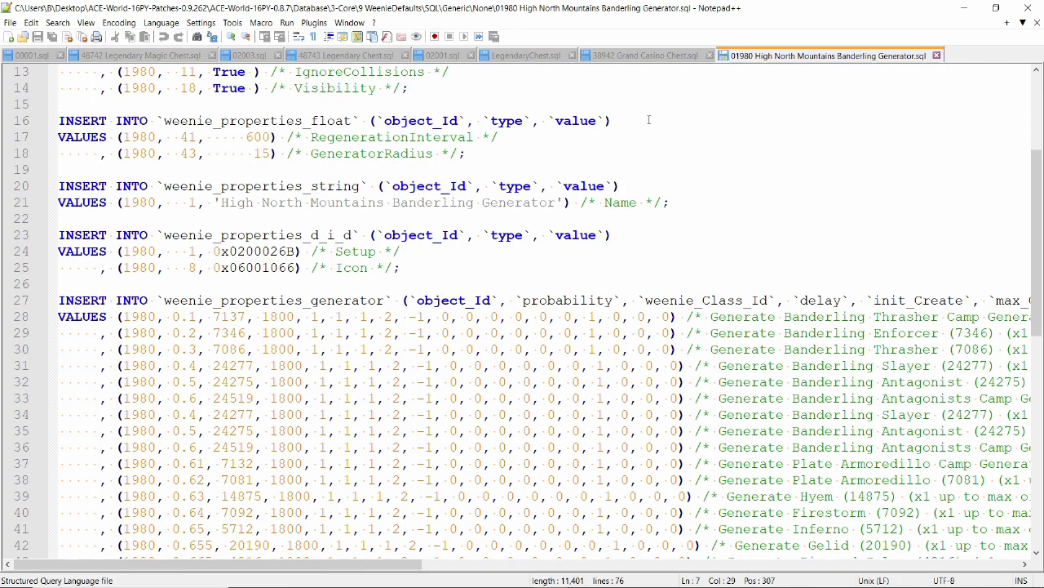
{"action": "scroll", "coordinate": [295, 425], "scroll_direction": "down", "scroll_amount": 6}
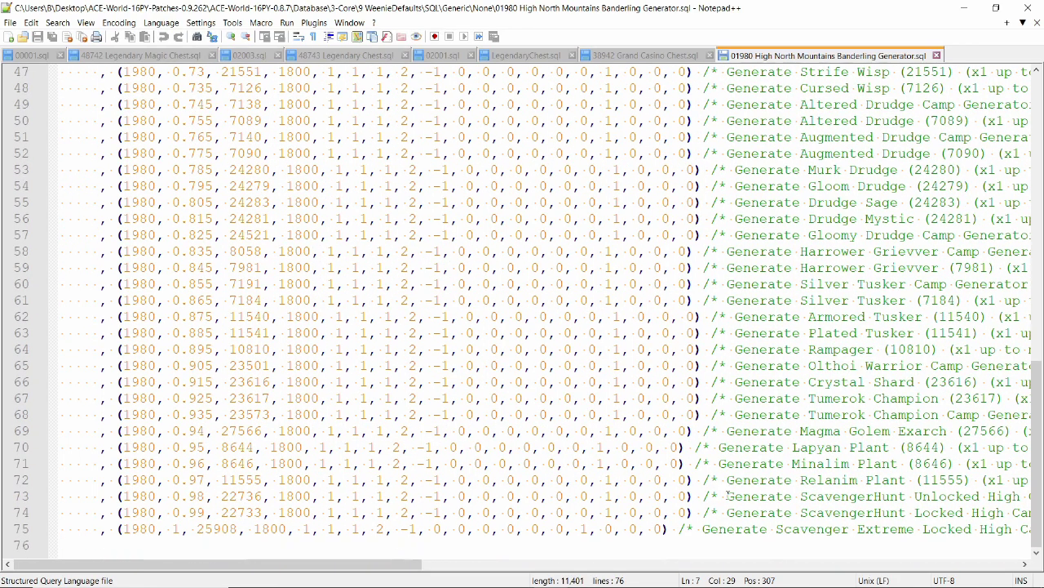
{"action": "scroll", "coordinate": [584, 258], "scroll_direction": "up", "scroll_amount": 1}
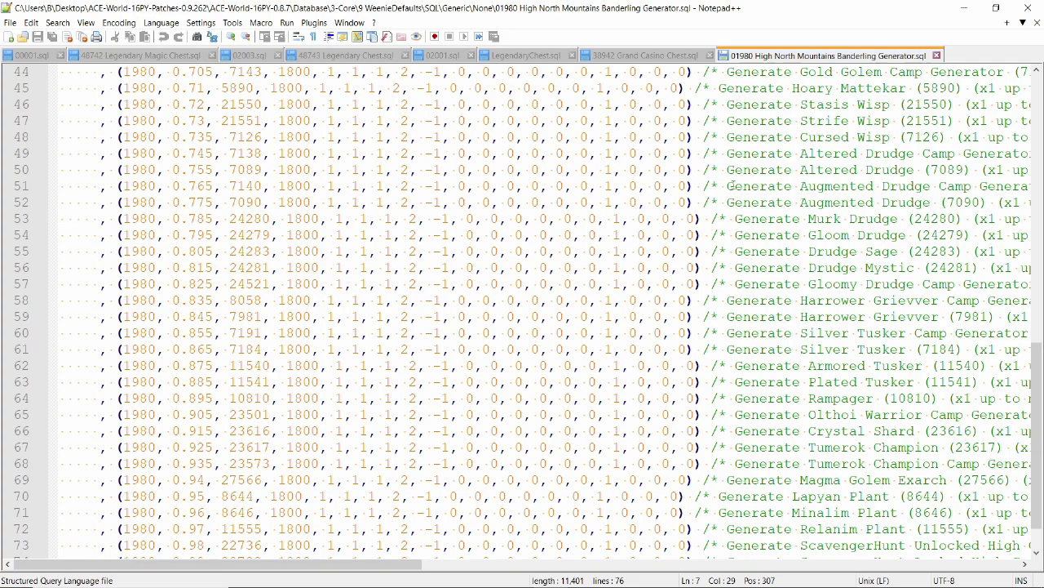
{"action": "scroll", "coordinate": [729, 186], "scroll_direction": "up", "scroll_amount": 4}
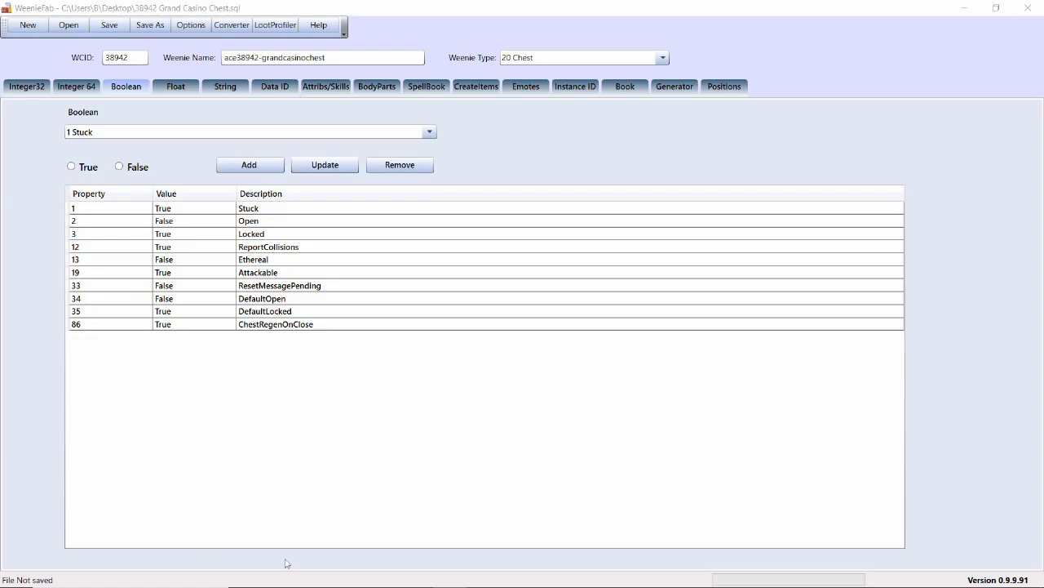
In WeenieFab, select the Grand Casino Chest's boolean property 86 ChestRegenOnClose
{"action": "left_click", "coordinate": [333, 329]}
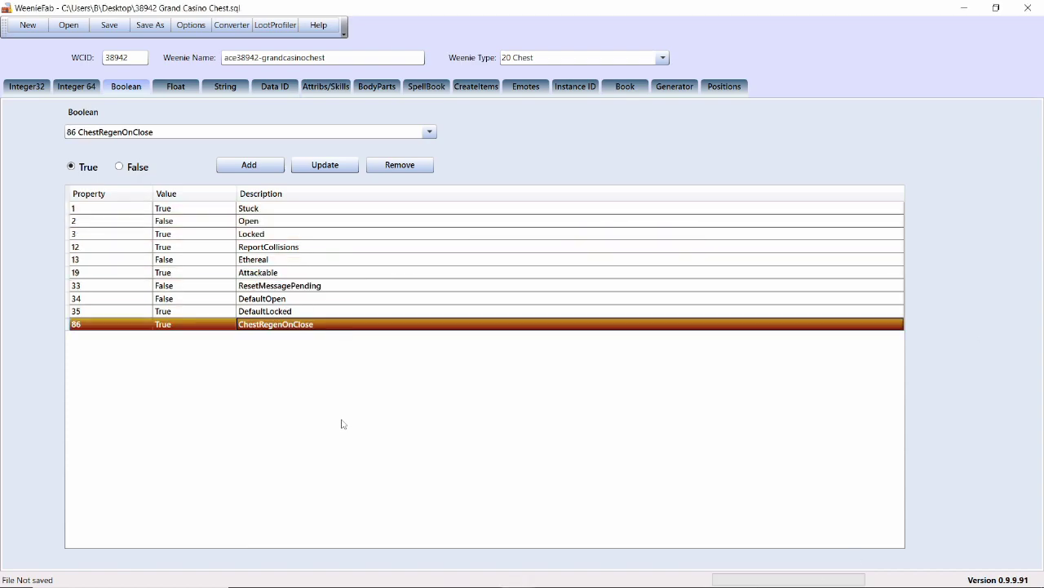